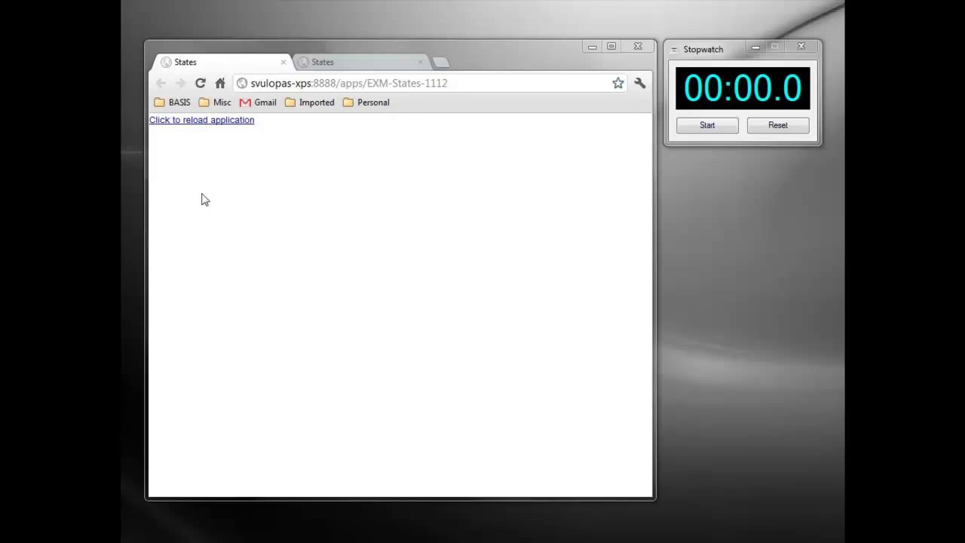
Reload the States application in the EXM-States-1112 tab and the EXM-States-1200 tab, resetting the stopwatch between the two runs
click(219, 122)
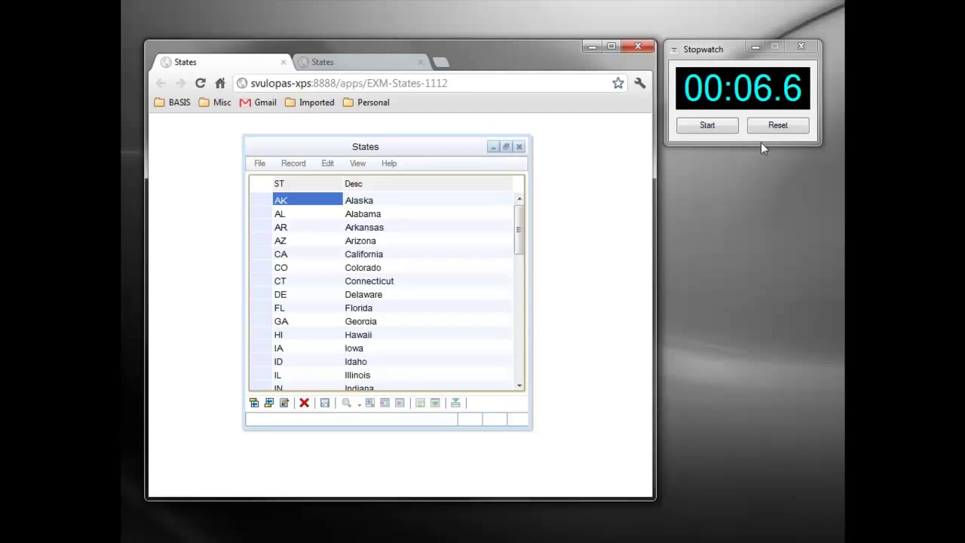
click(782, 125)
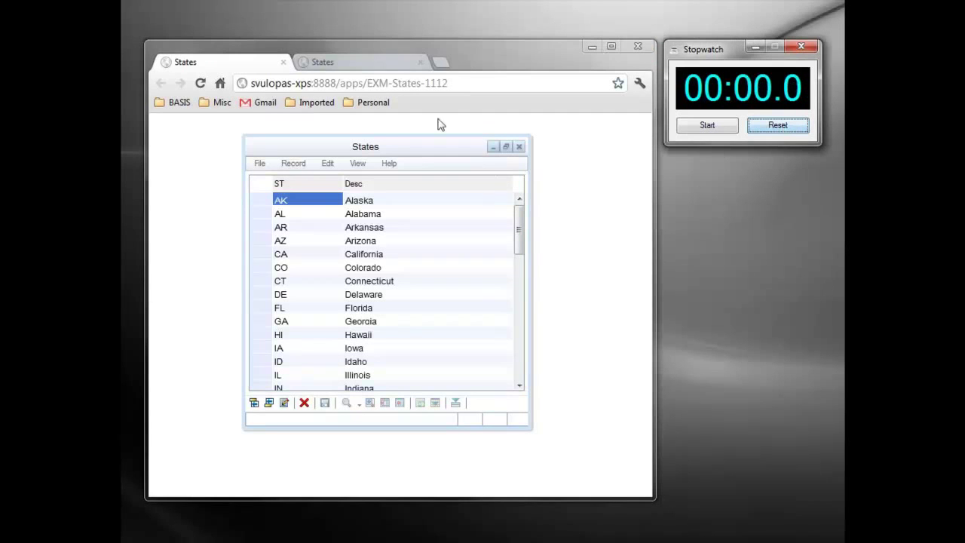
click(352, 66)
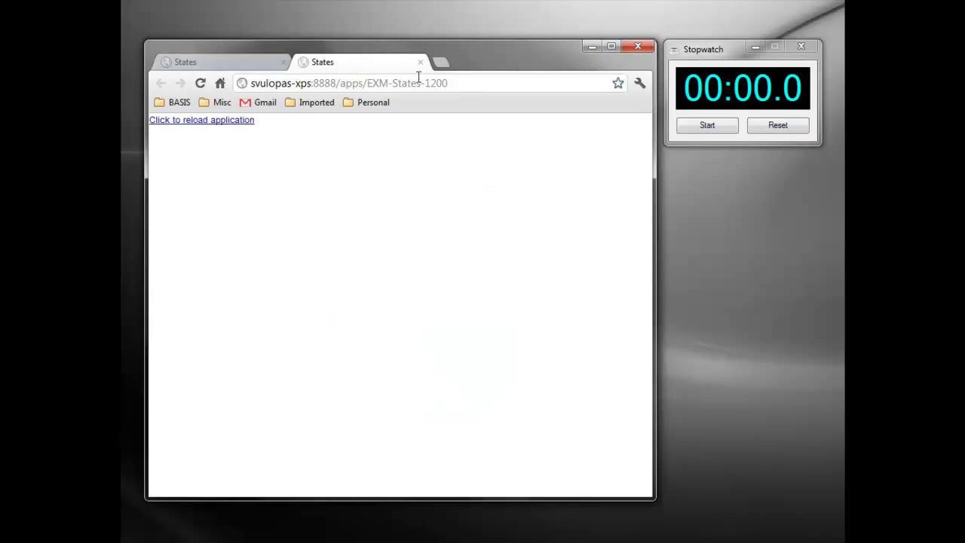
click(202, 120)
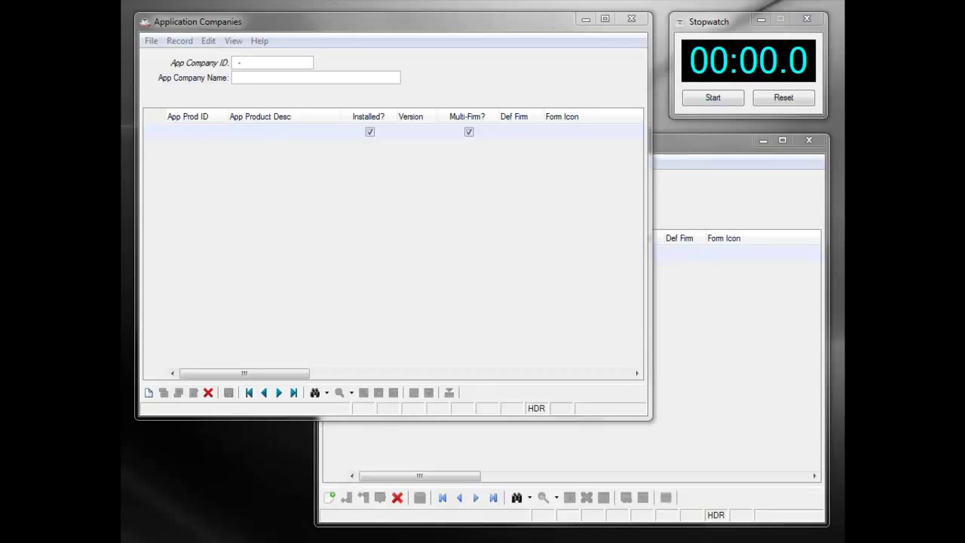
Load the last company record in both Application Companies windows, resetting the stopwatch between the two runs
click(294, 392)
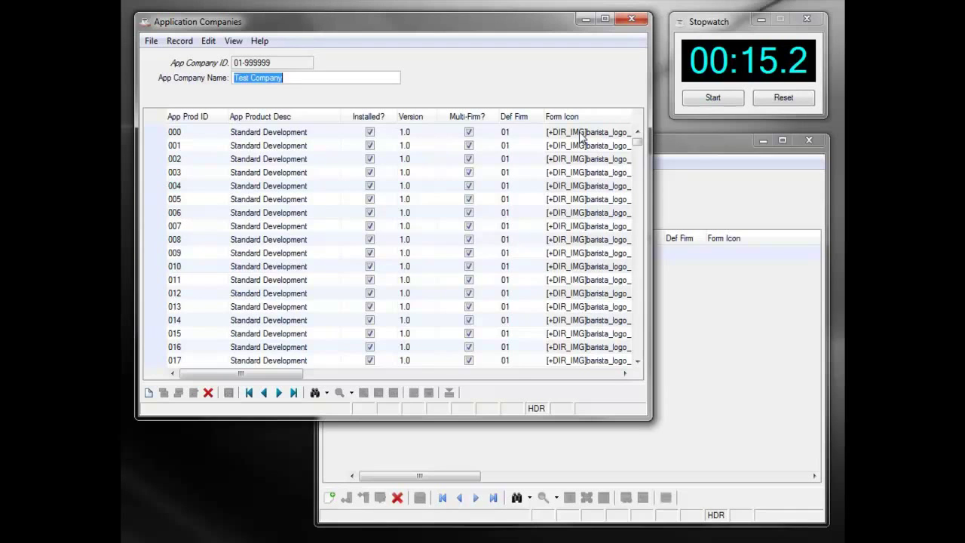
click(726, 144)
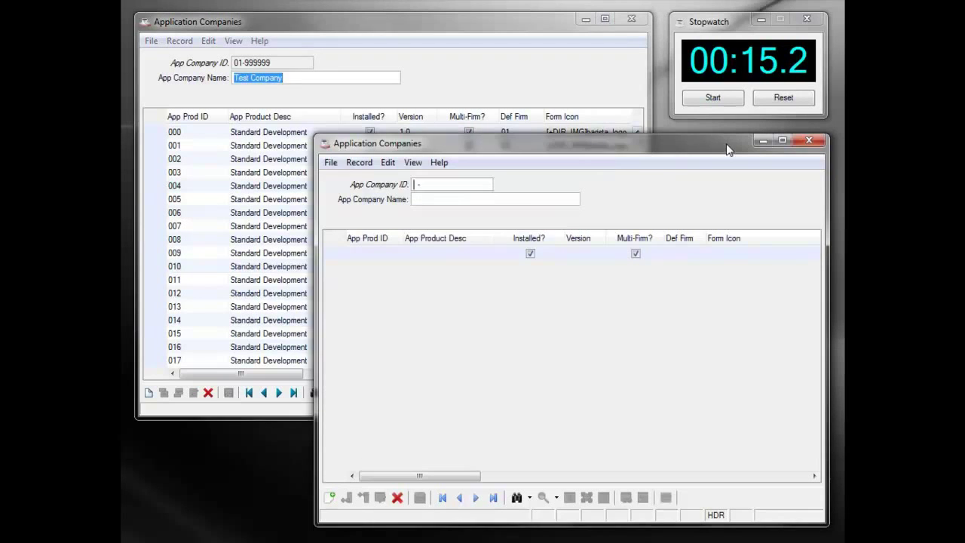
click(784, 98)
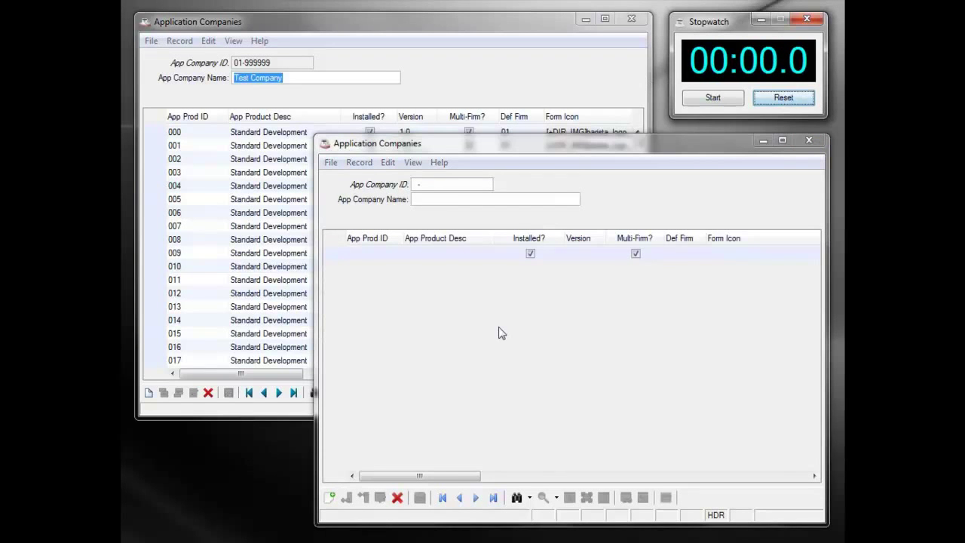
click(494, 501)
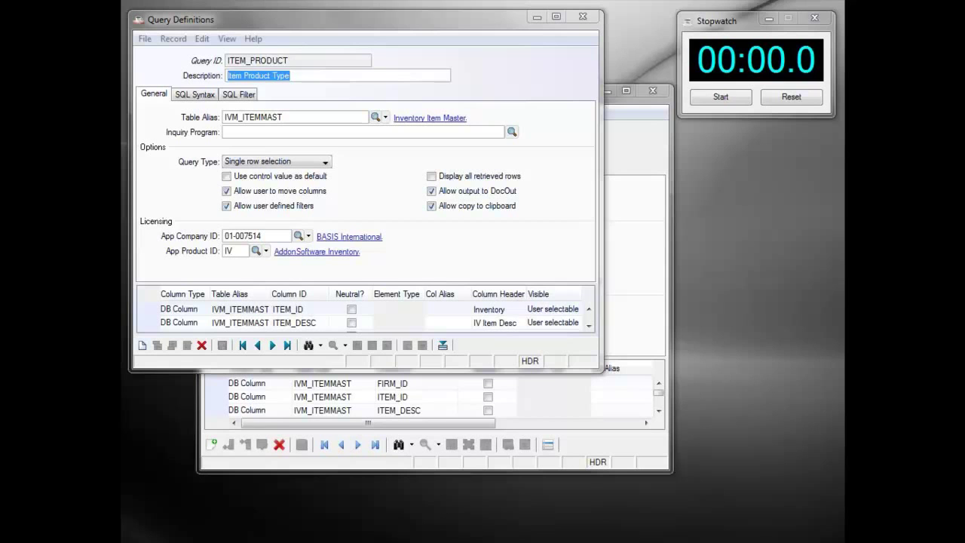
Run Test Query for ITEM_PRODUCT with the Item Product Type description, stopping and resetting the stopwatch at the end
click(442, 346)
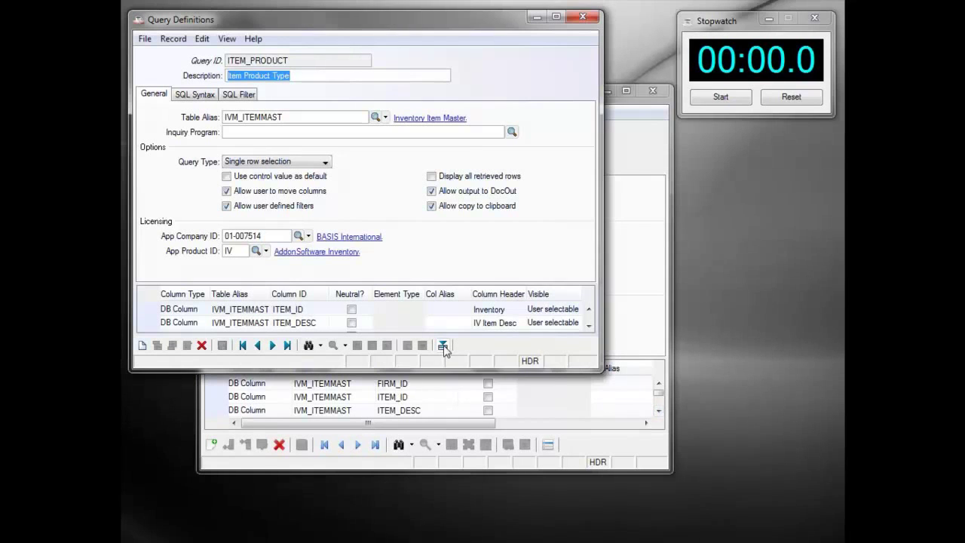
click(492, 437)
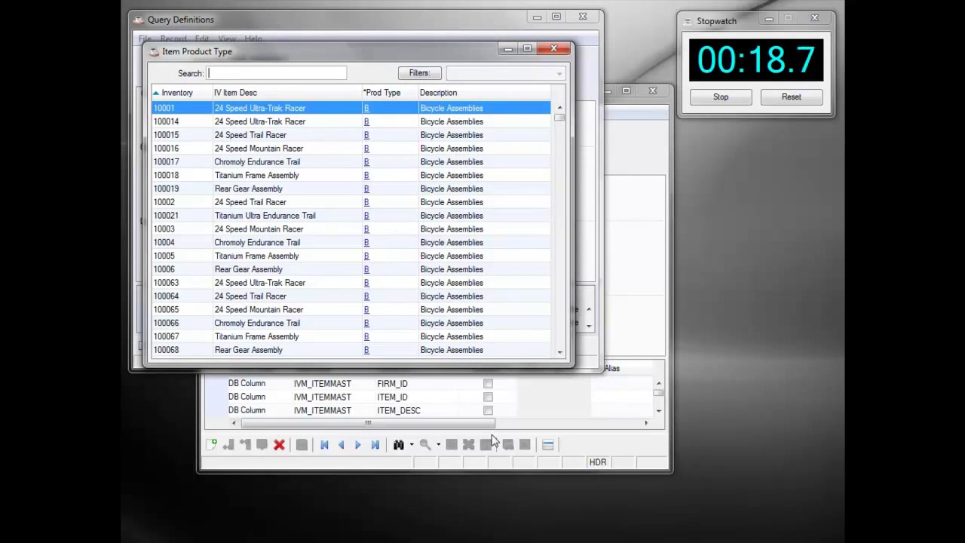
key(F12)
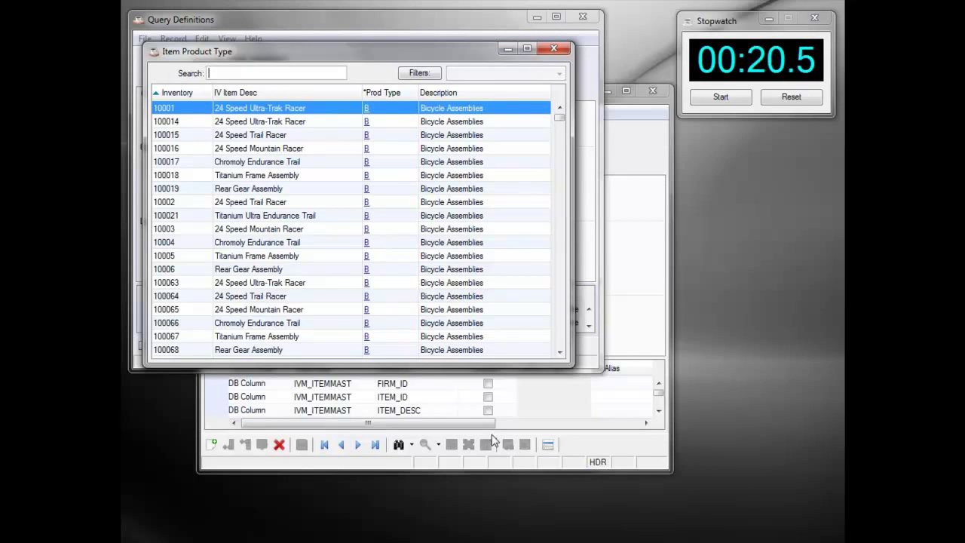
click(791, 96)
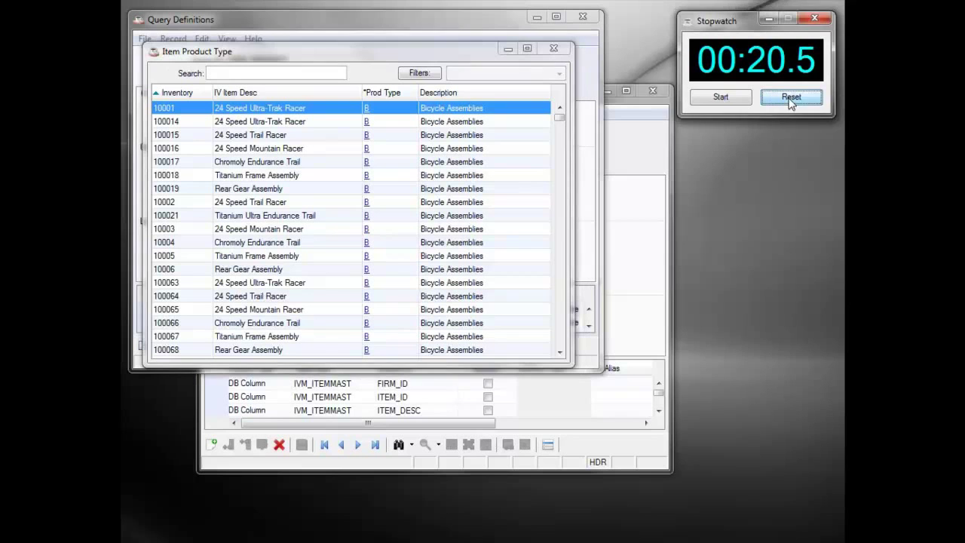
Run Generate SQL for ITEM_PRODUCT in the Query Definitions window with the Item Product Query description
click(668, 133)
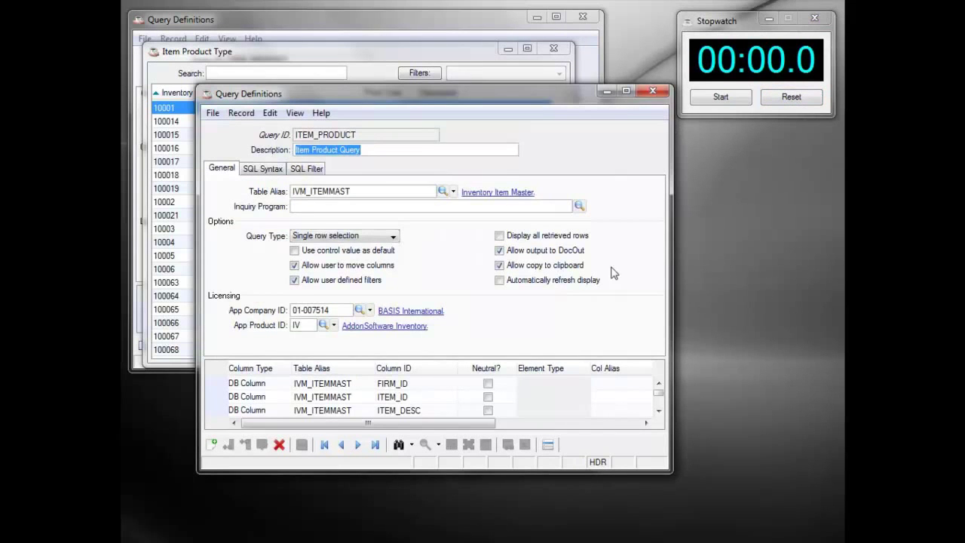
click(548, 445)
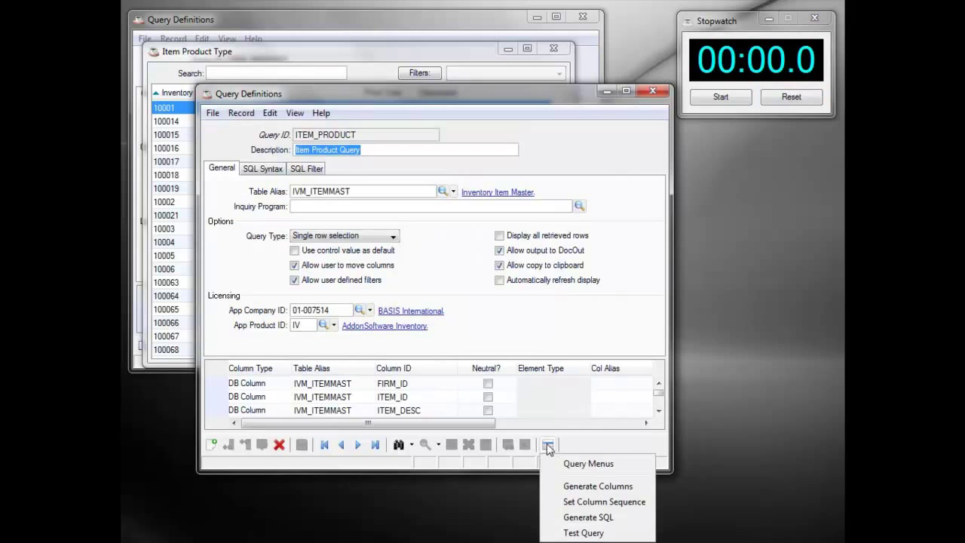
click(591, 517)
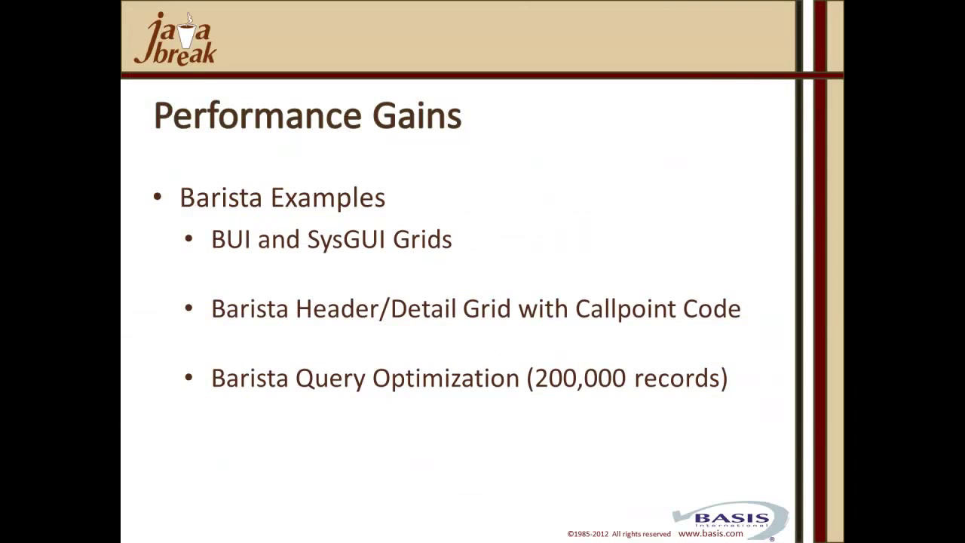
key(Right)
key(Right)
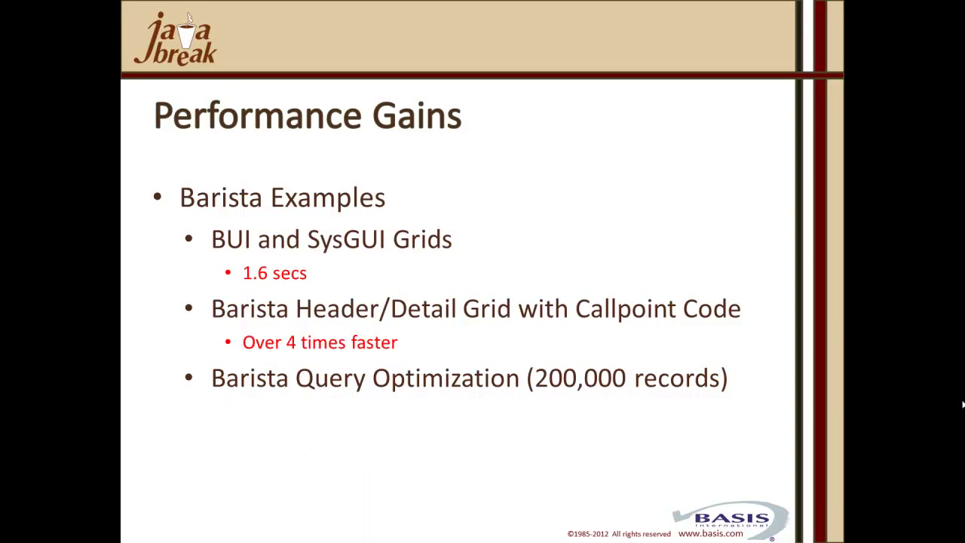
key(Right)
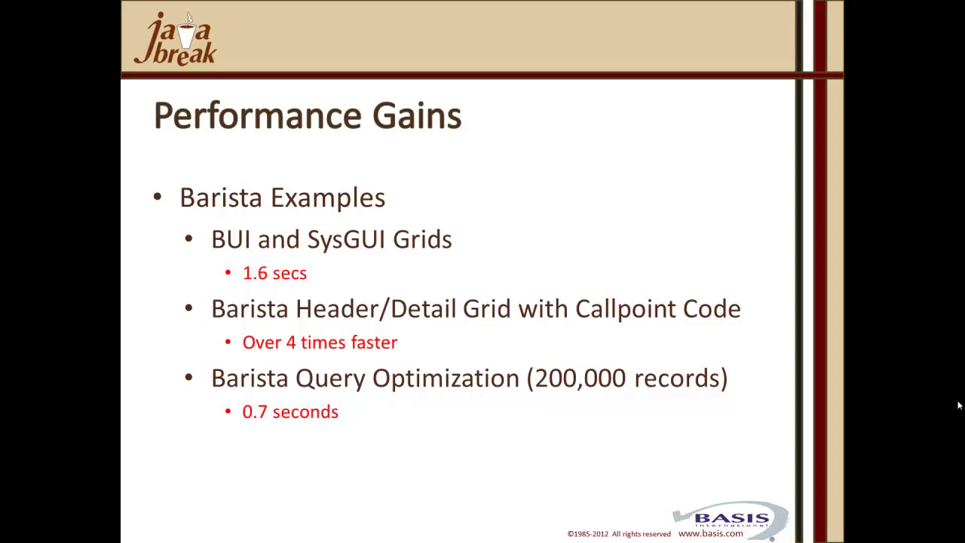
key(Right)
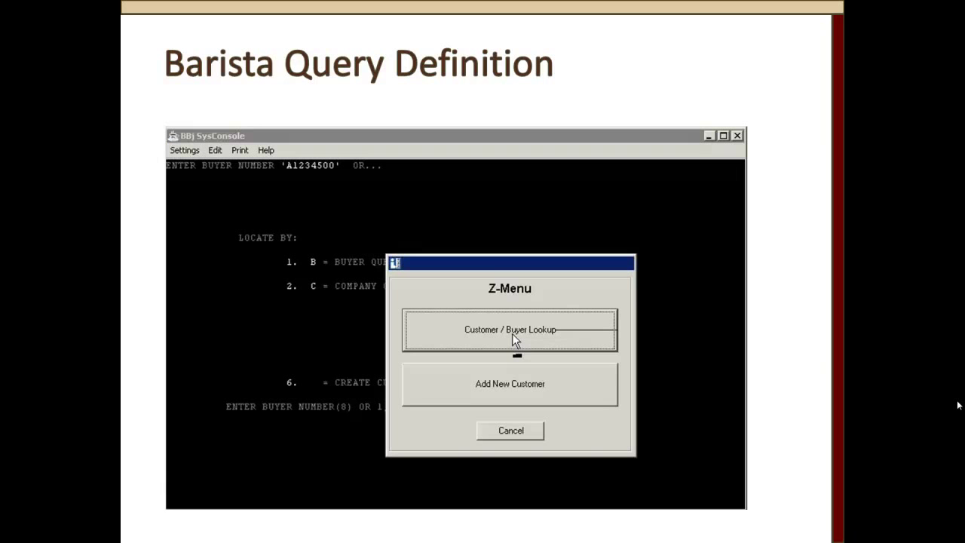
click(888, 324)
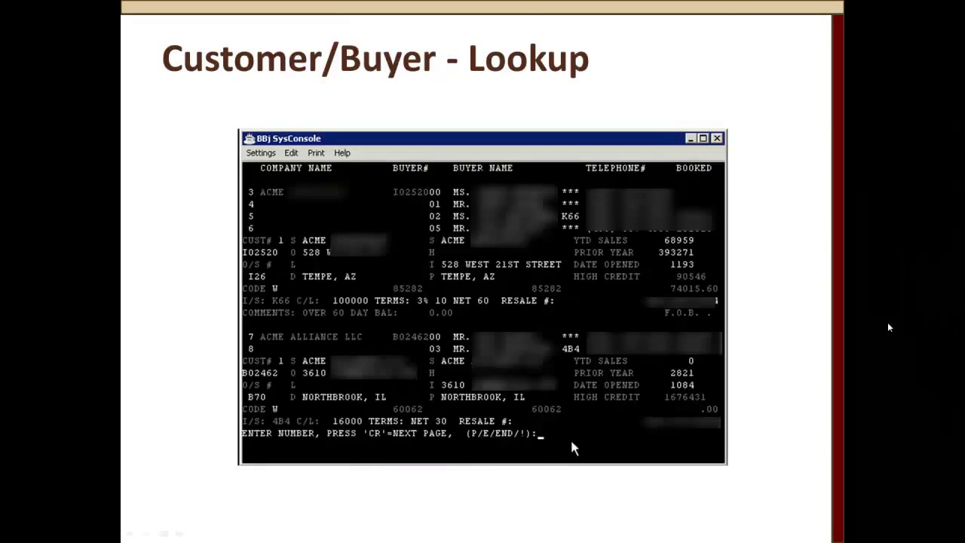
key(Right)
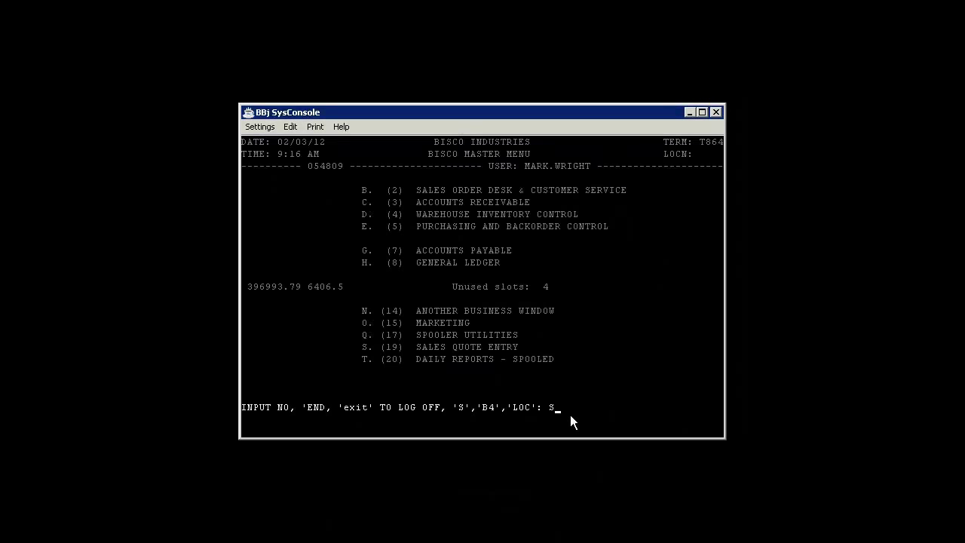
Open Sales Quote Entry with option S, sign in with the I/S code, and accept the next quote number
key(Right)
key(Right)
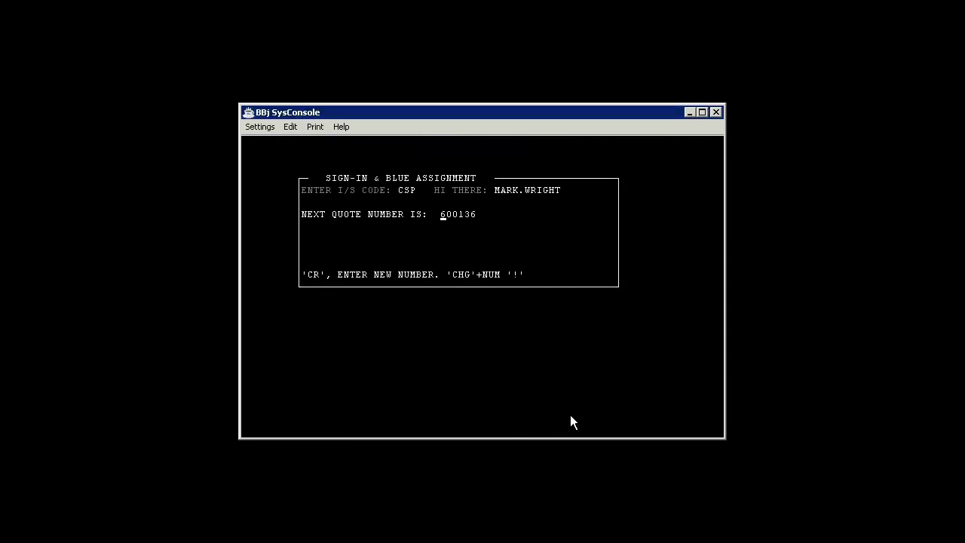
key(Right)
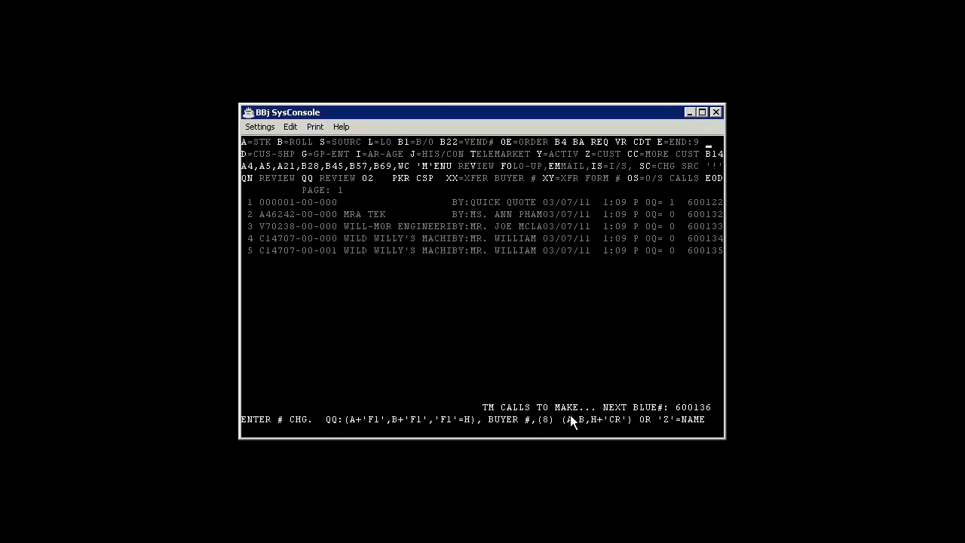
Open the buyer lookup, locate by buyer's company name with option C, and search for ACM
key(Right)
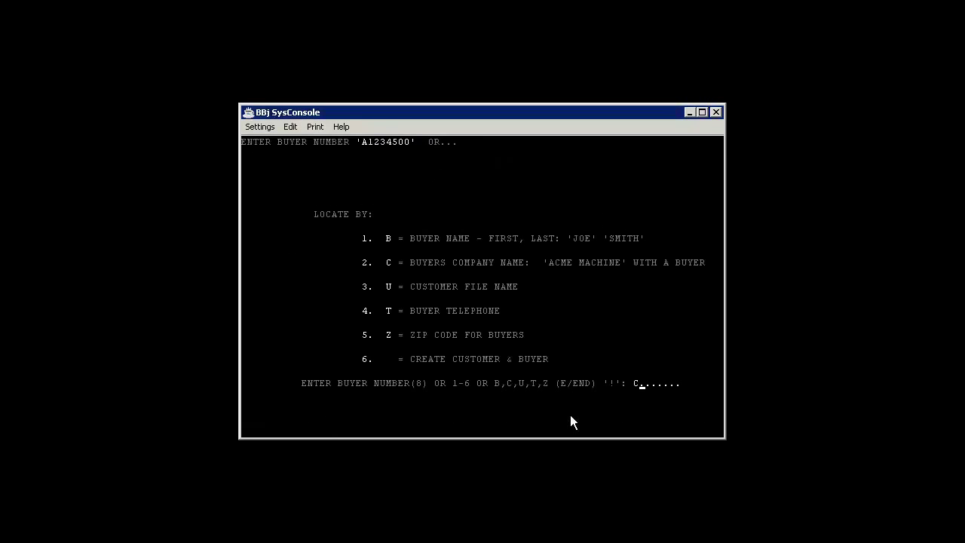
key(Right)
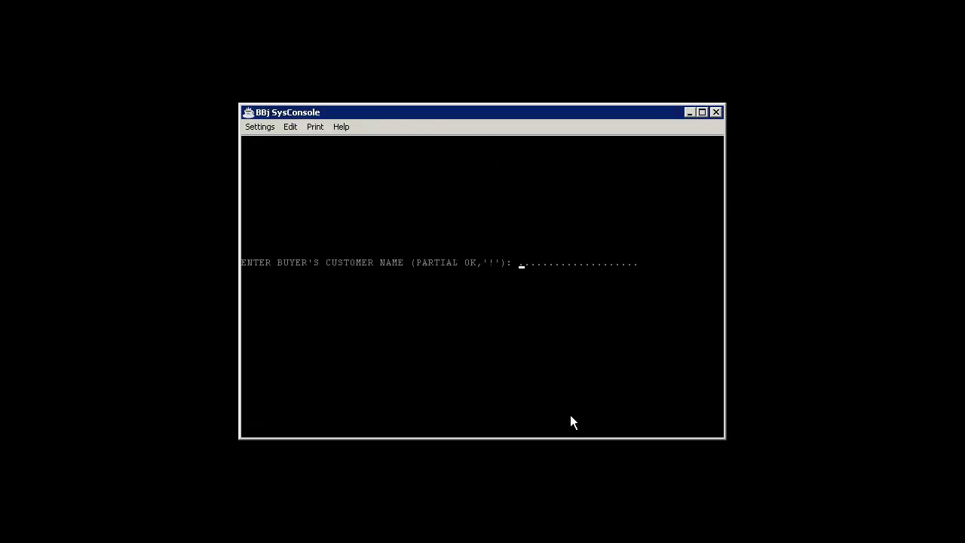
text(ACM)
key(Return)
key(Return)
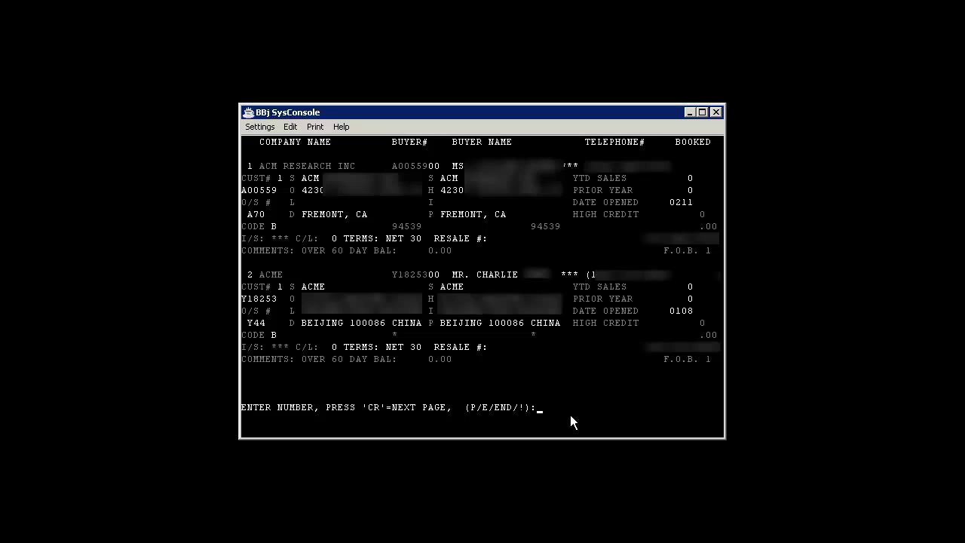
Page through the matching buyers and select entry 14, the ACME buyer in Tempe, AZ
key(Return)
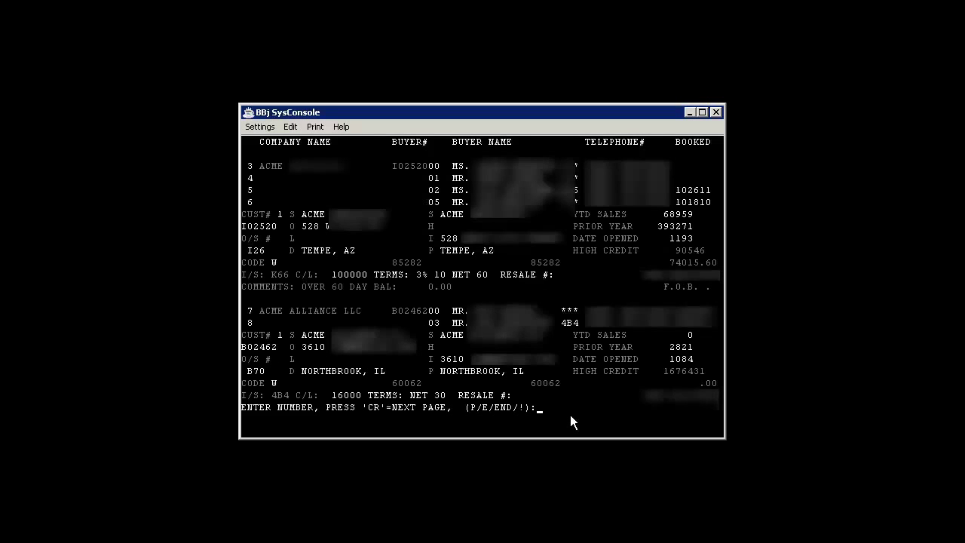
key(Return)
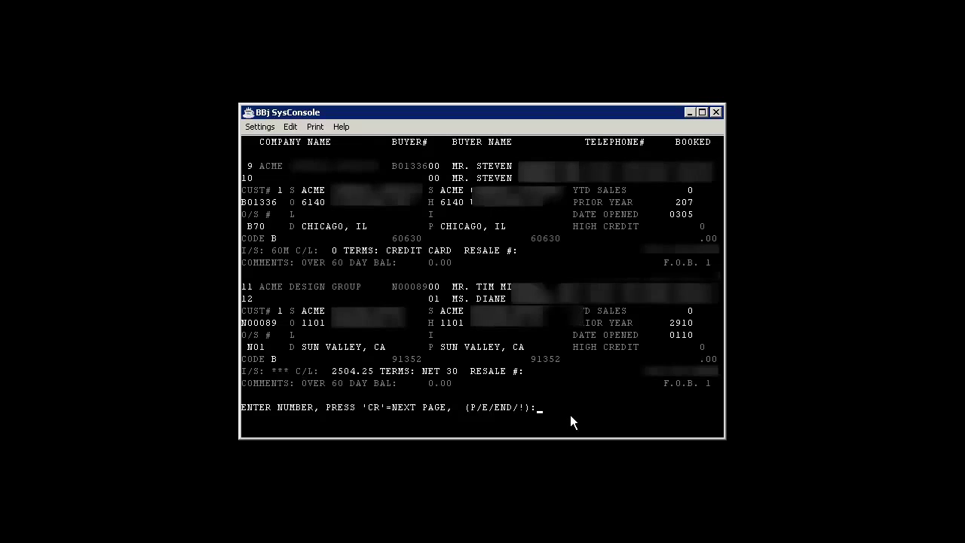
key(Return)
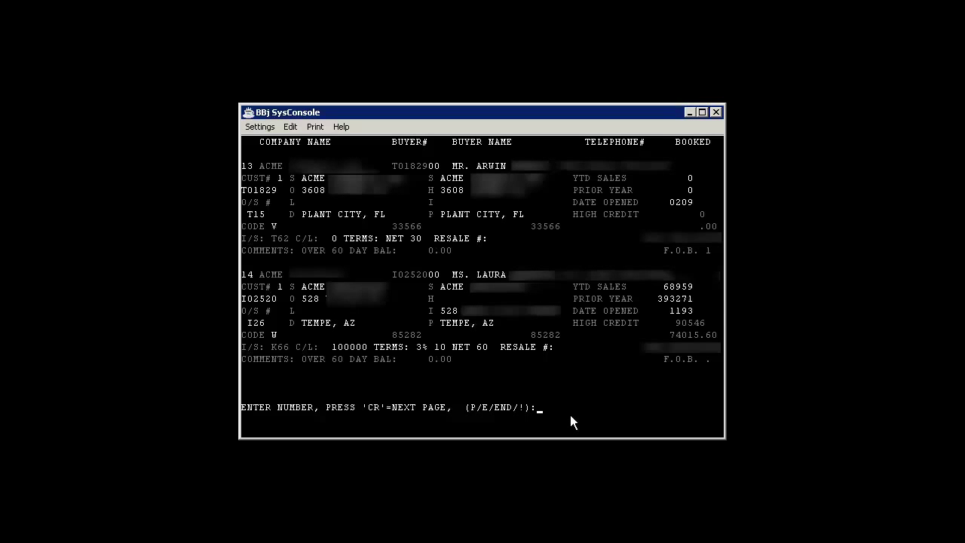
key(Return)
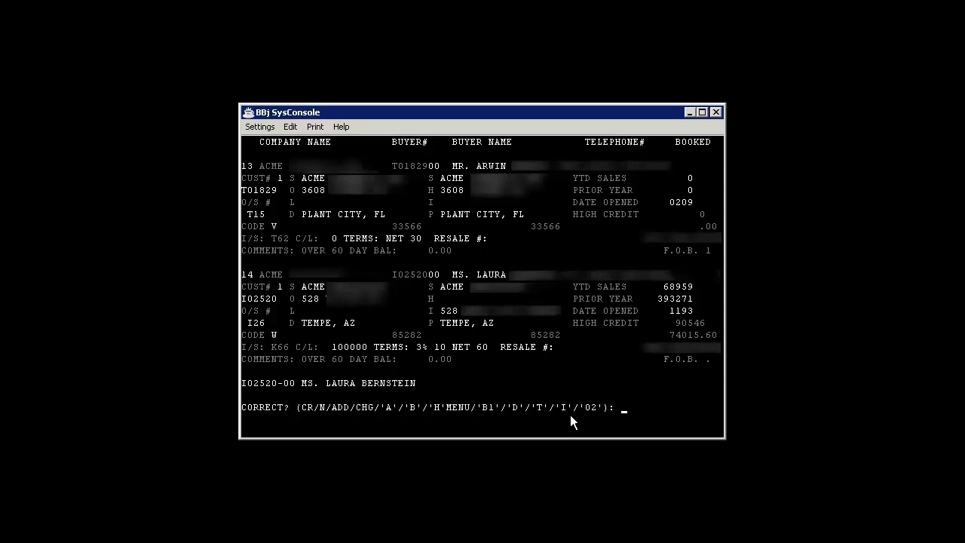
Confirm the selected buyer and answer the unassigned-quotes prompt to add a quote for that buyer
key(Return)
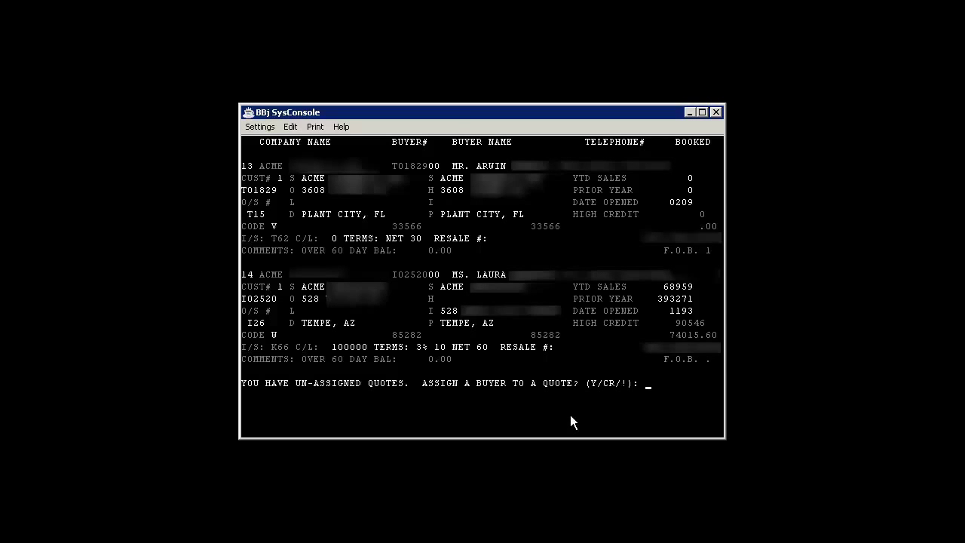
text(Y)
key(Return)
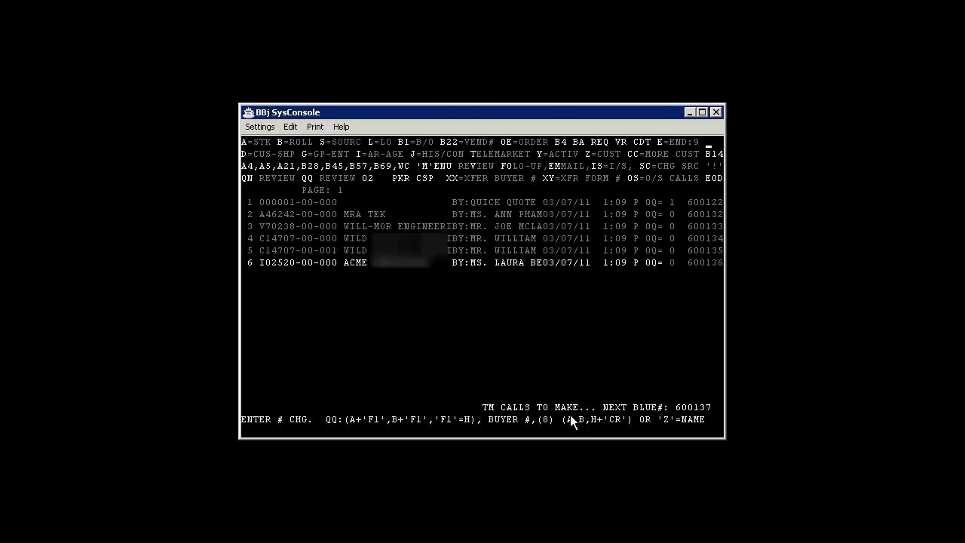
End quote entry and browse the pages of the Customer Service (B) menu before returning to the Bisco master menu
text(E)
key(Return)
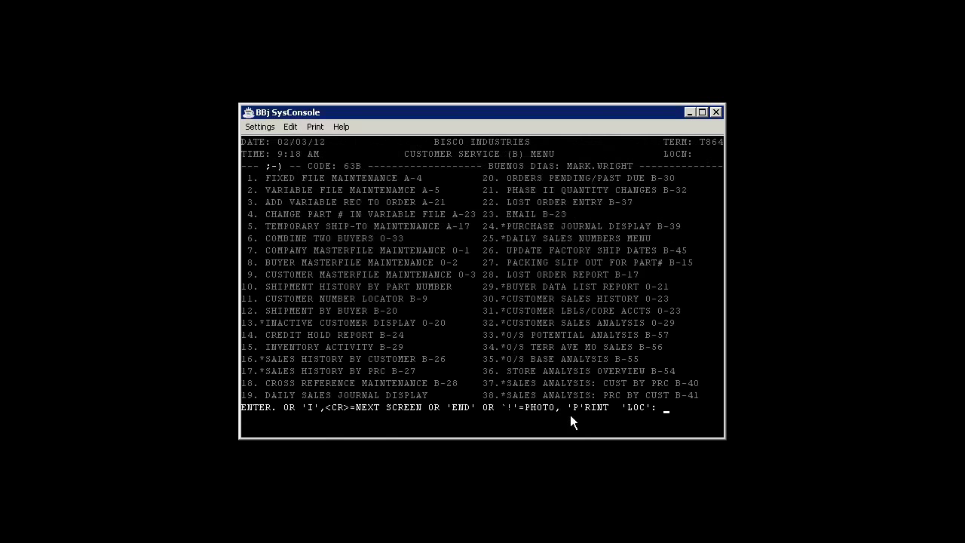
key(Return)
key(Return)
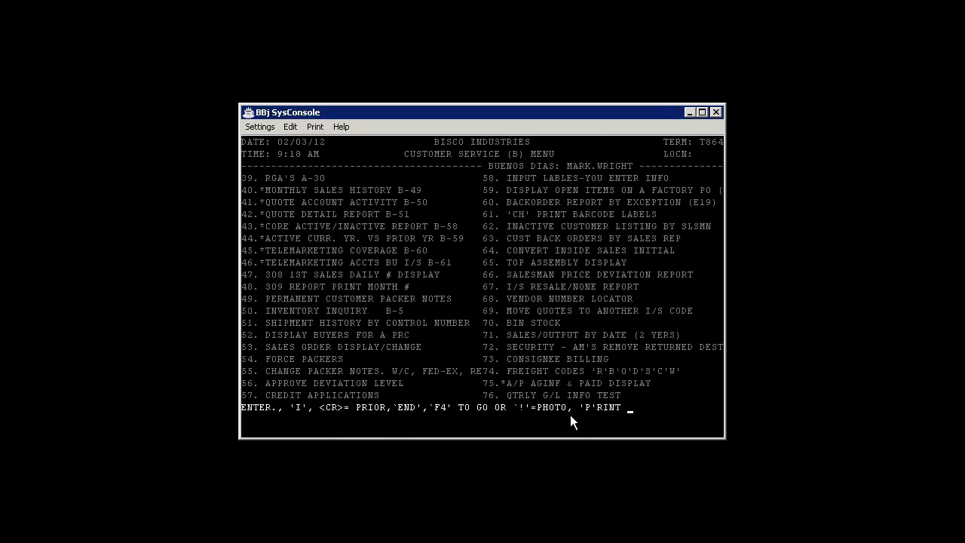
key(Return)
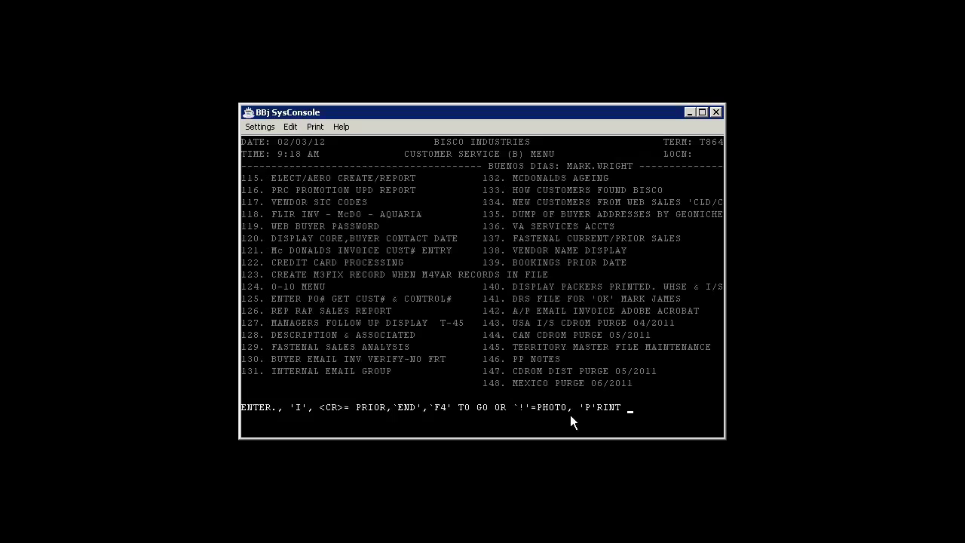
key(F4)
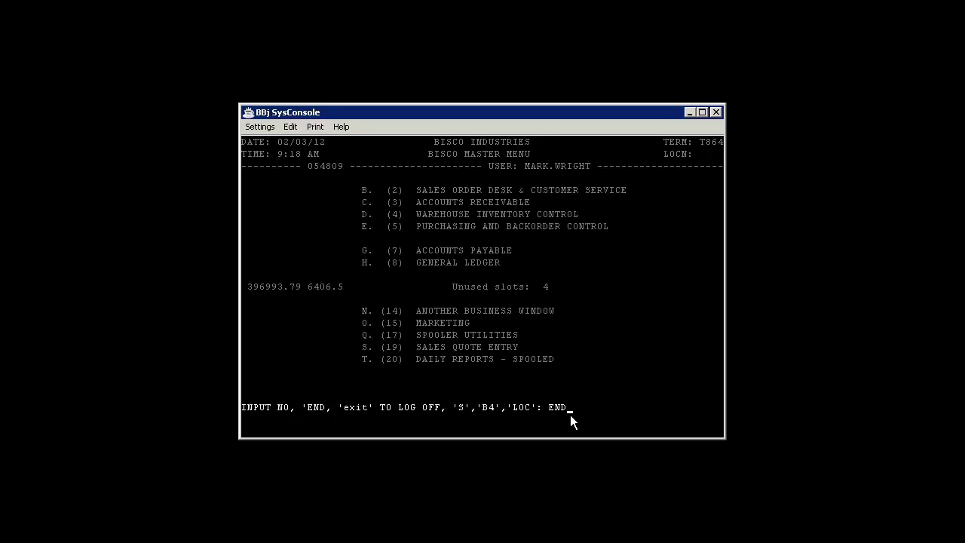
End the legacy Bisco master menu session
key(Return)
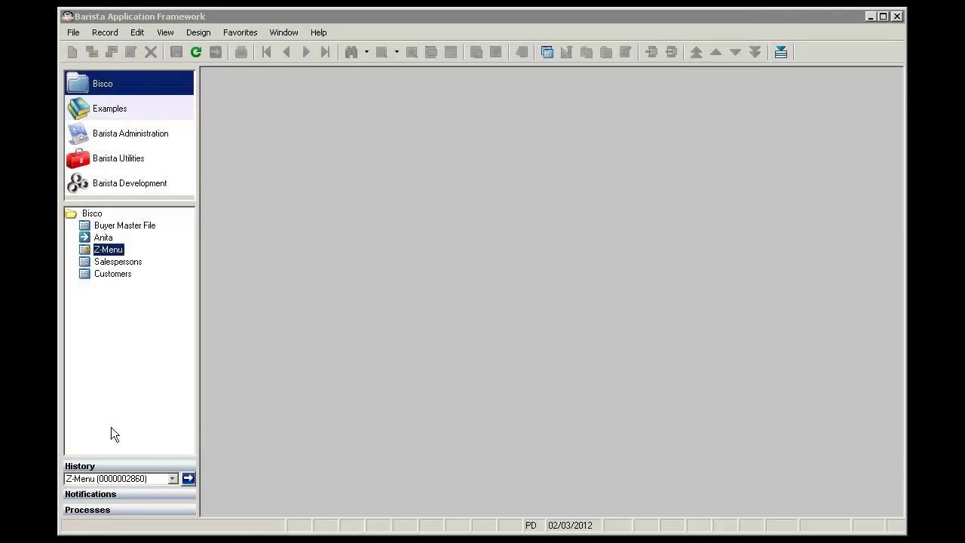
Launch the Anita program from the Bisco folder and end its master menu session
double_click(103, 238)
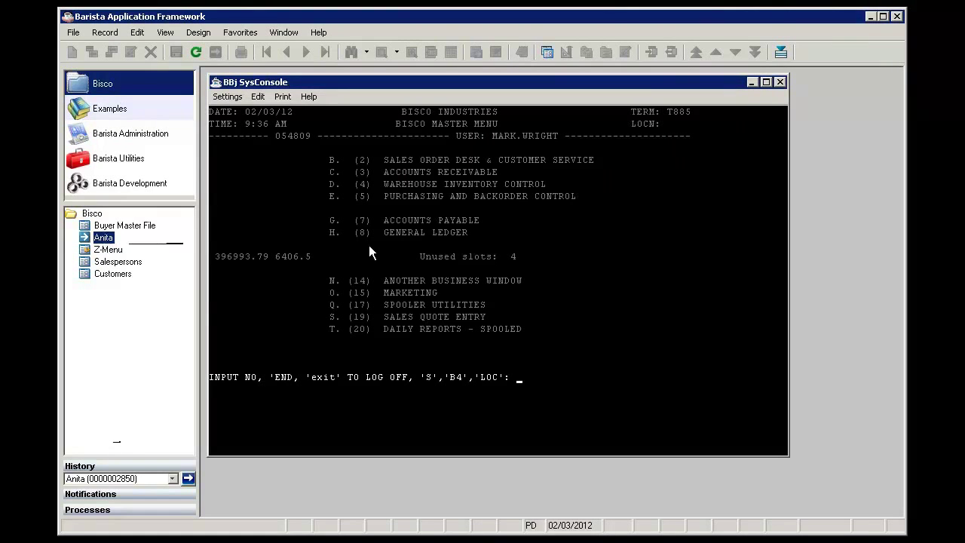
text(END)
key(Return)
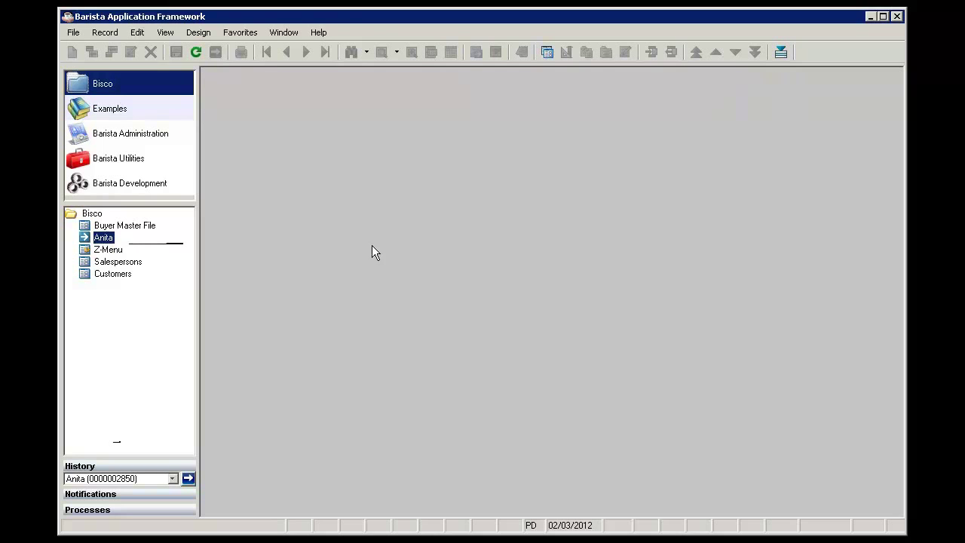
Launch Z-Menu from the Bisco folder, choose company query C, and open the Customer / Buyer Lookup
double_click(109, 251)
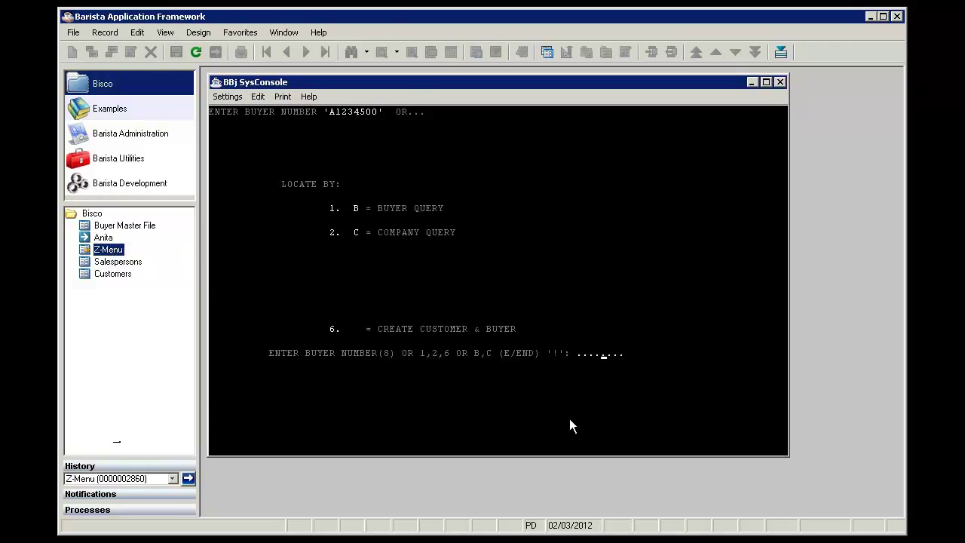
text(C)
key(Return)
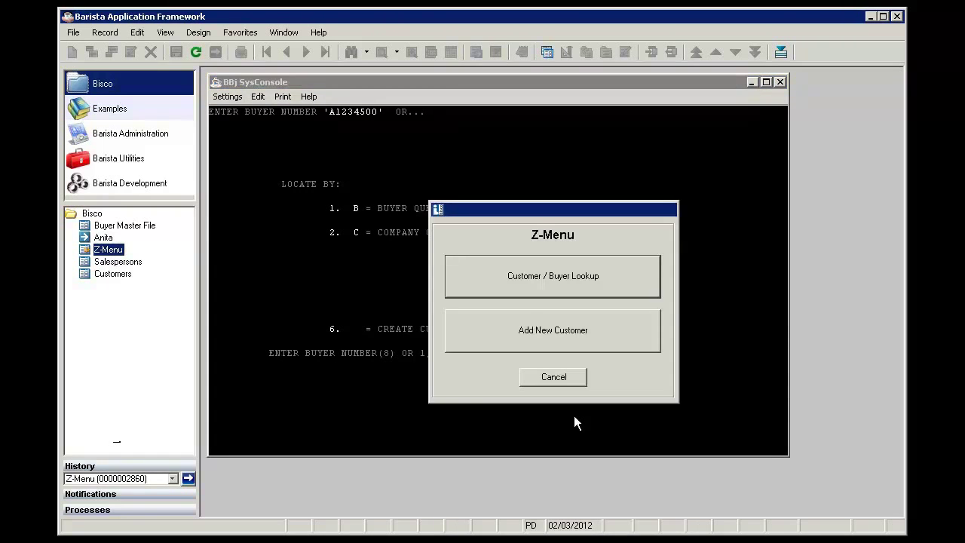
click(555, 280)
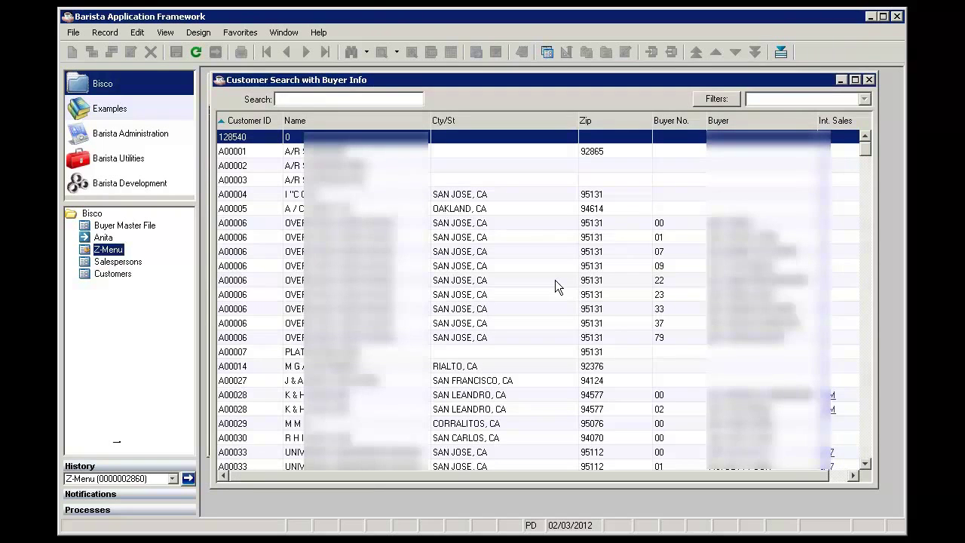
View the Sales Team record linked to the first San Leandro customer row's internal salesperson and close it
double_click(831, 398)
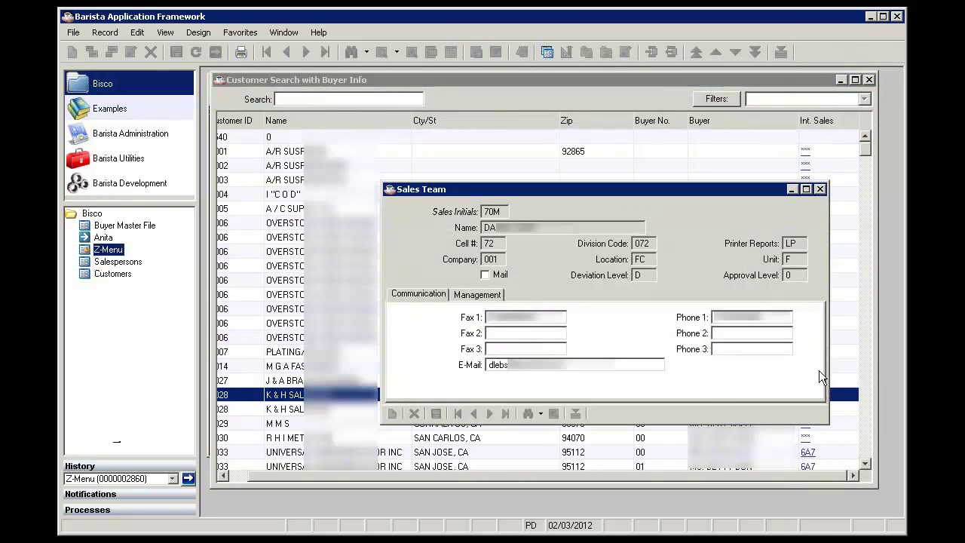
click(821, 189)
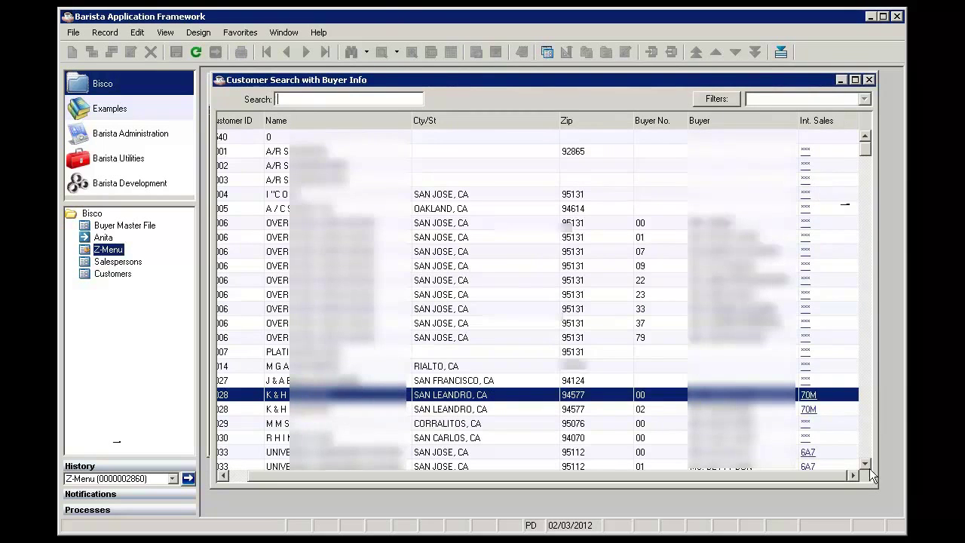
Browse further down the customer and buyer list and select the San Jose customer without a buyer number, just above the Anaheim Hills rows
click(866, 438)
click(867, 438)
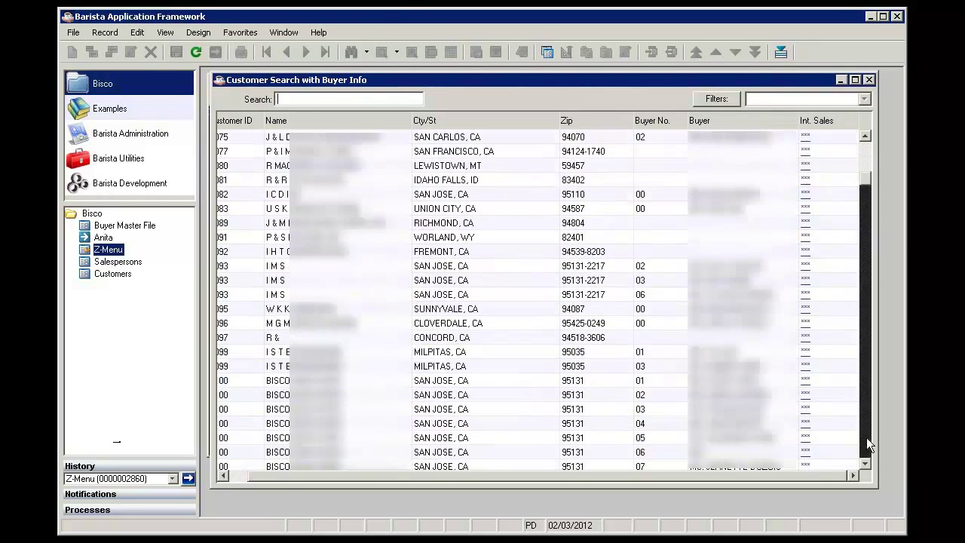
click(866, 437)
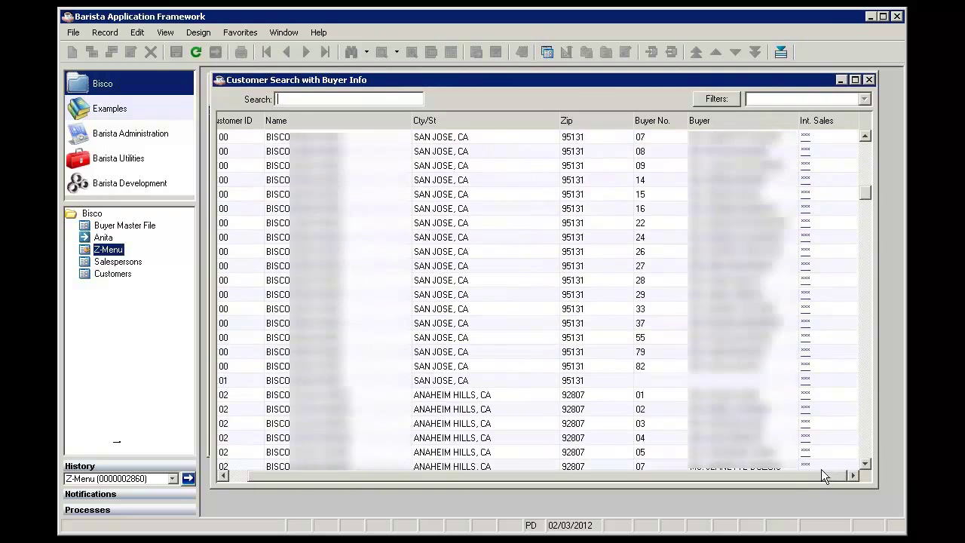
drag(815, 474, 666, 484)
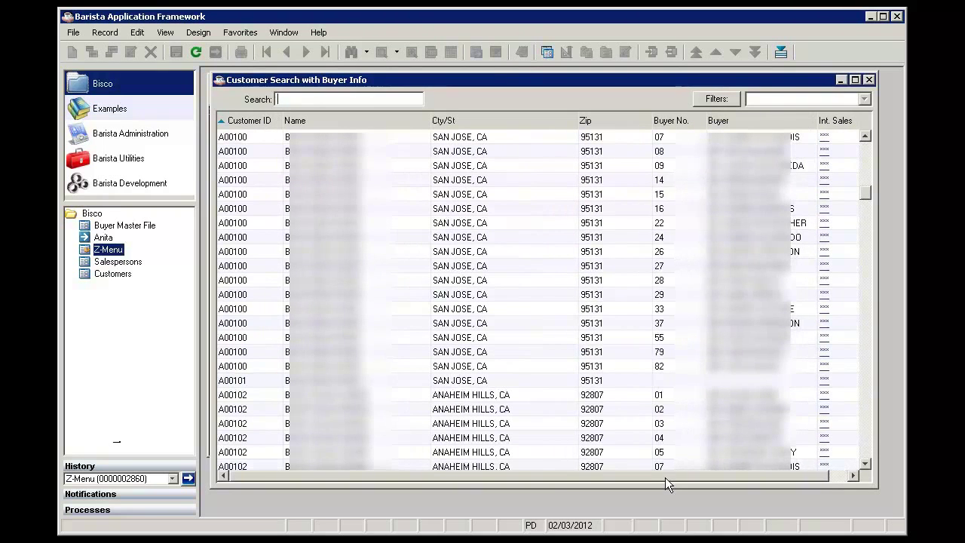
click(232, 382)
double_click(232, 383)
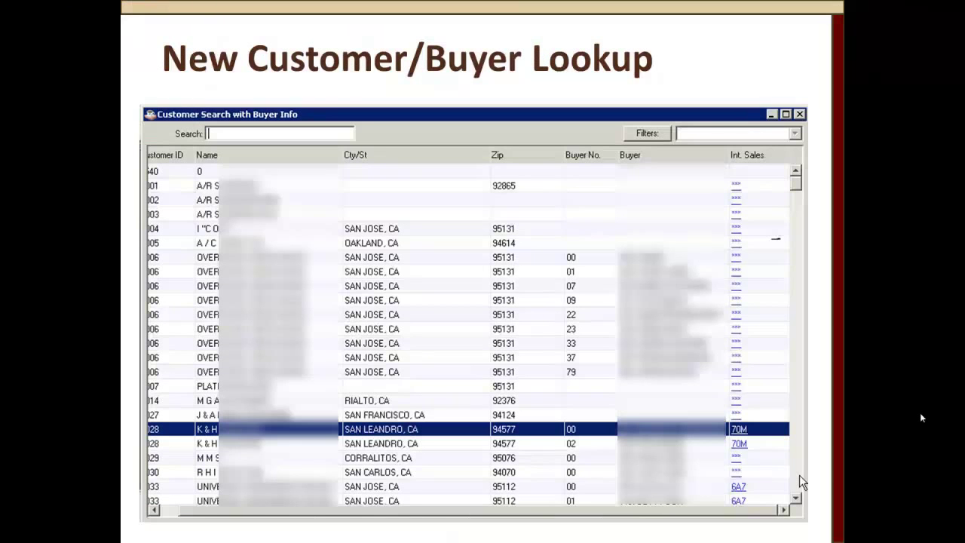
key(Right)
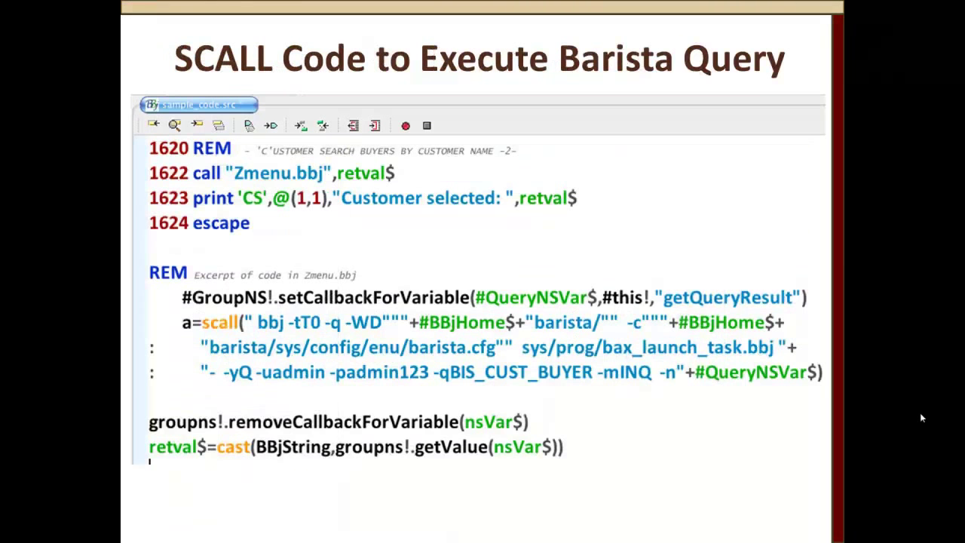
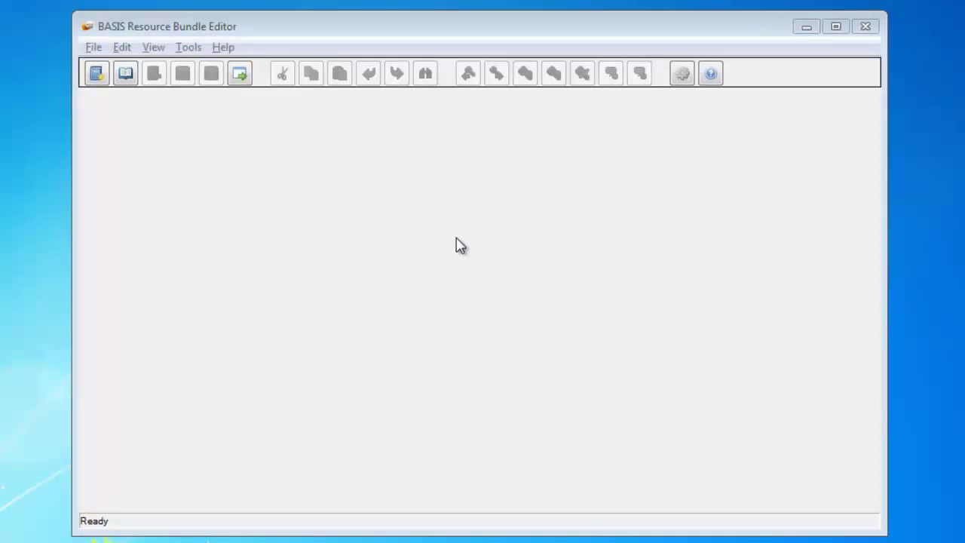
Open the recent bundle C:\Program Files\basis\install\prop\Screens.properties in the BASIS Resource Bundle Editor
click(94, 48)
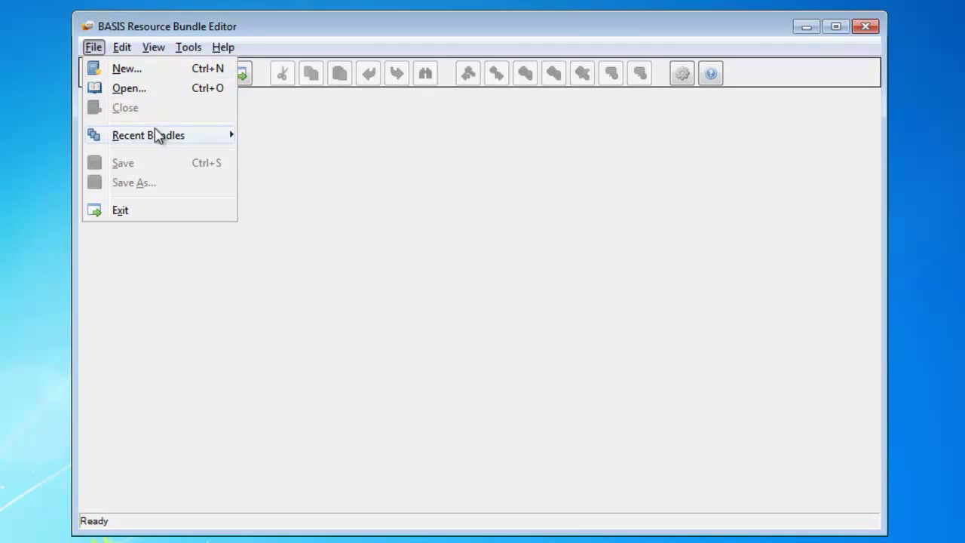
mouse_move(162, 138)
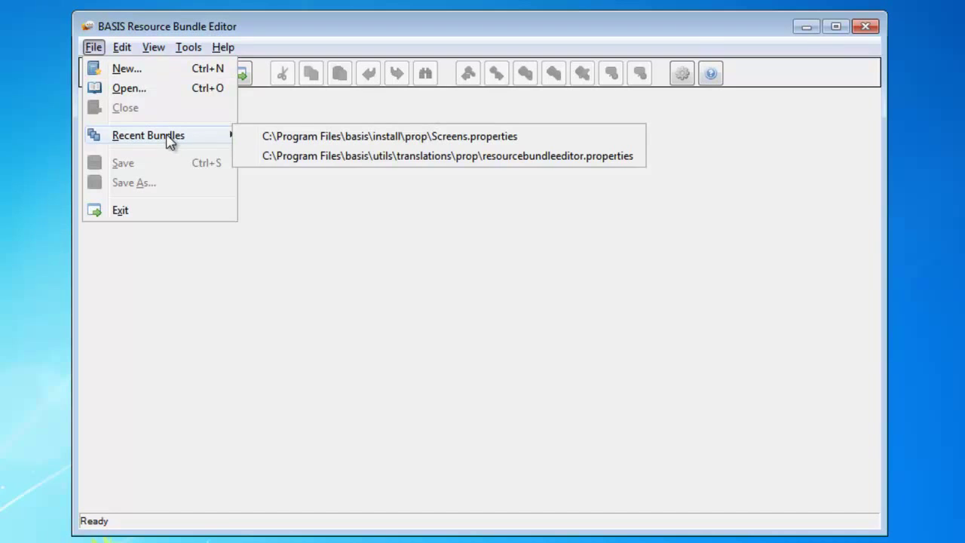
click(324, 139)
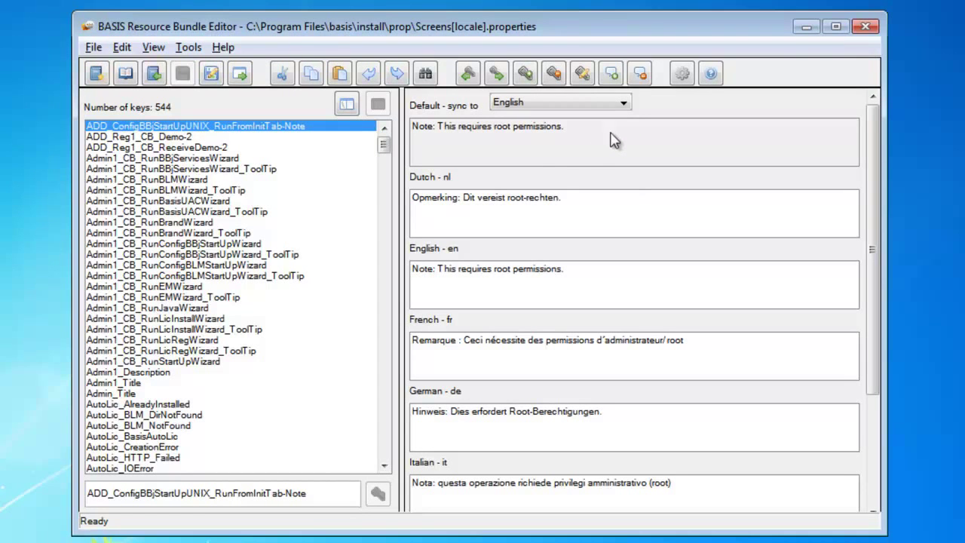
View the bundle's keys as a tree and return to the flat key list
click(347, 105)
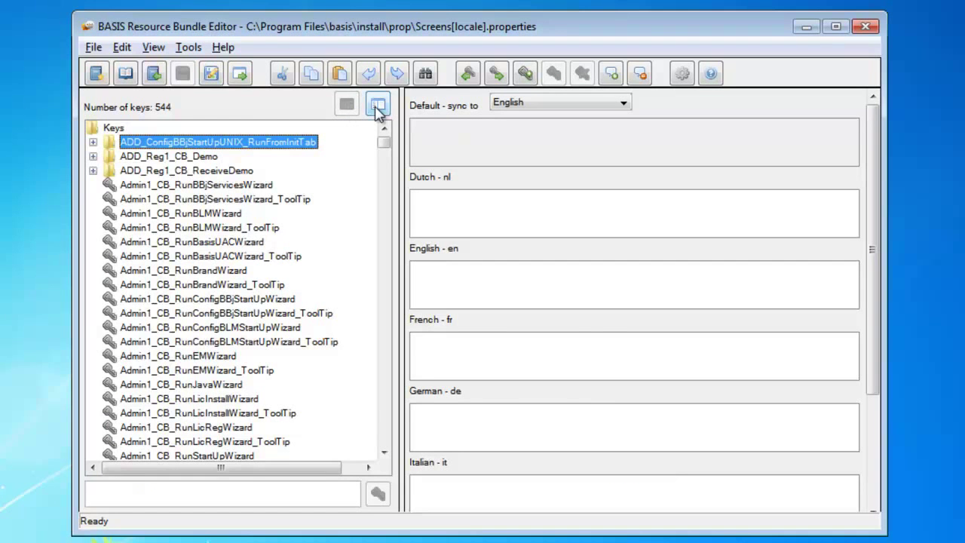
click(377, 107)
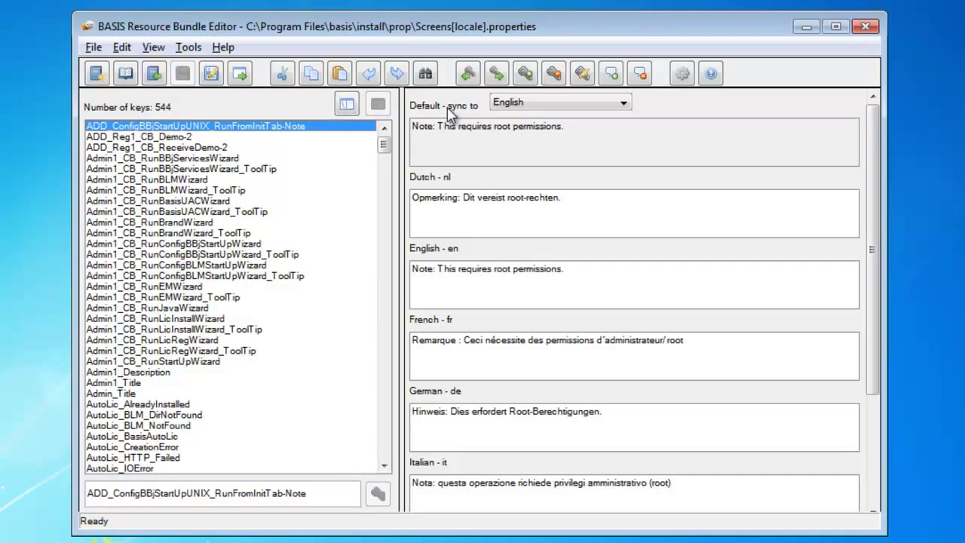
Keep English as the default's sync language, try appending "The" to the root permissions note's English value, and remove the addition
click(624, 104)
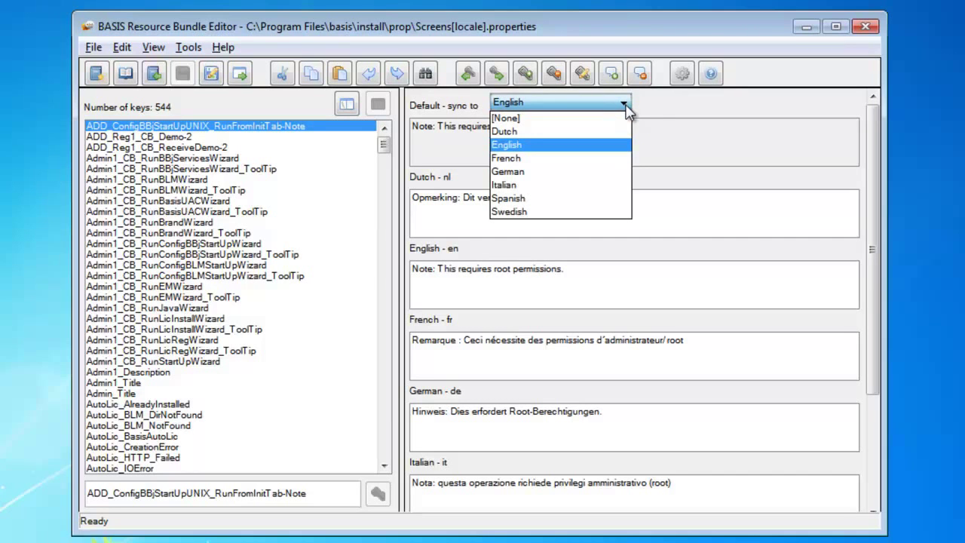
click(567, 147)
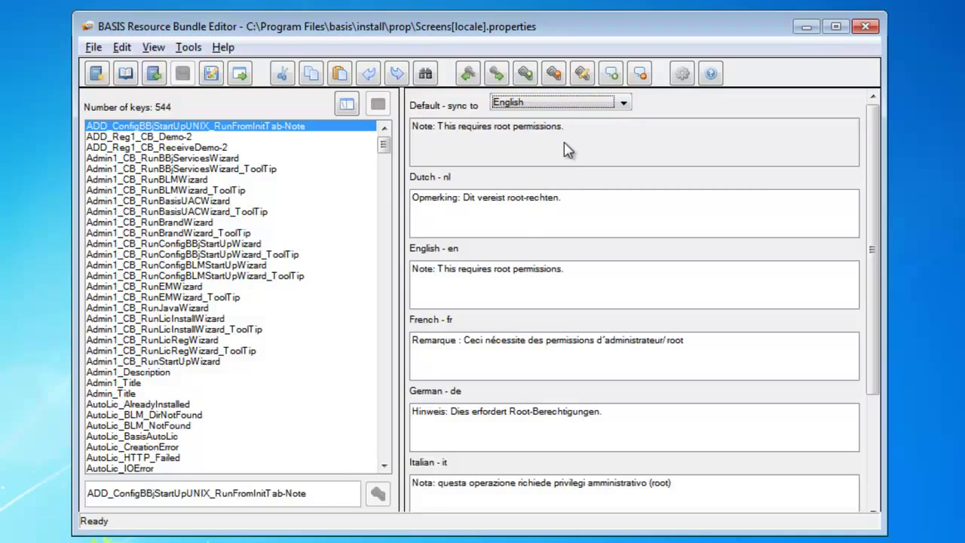
click(582, 271)
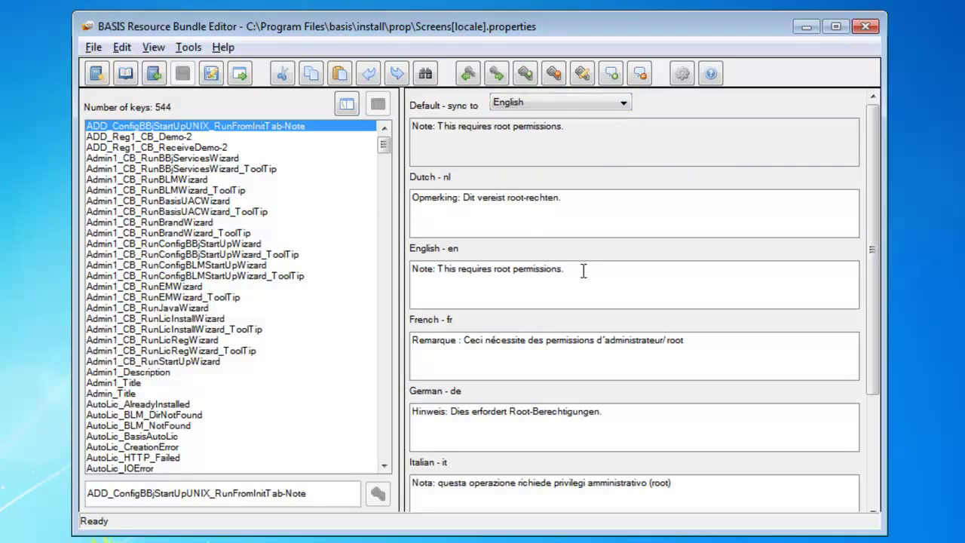
text(g)
key(BackSpace)
text(The)
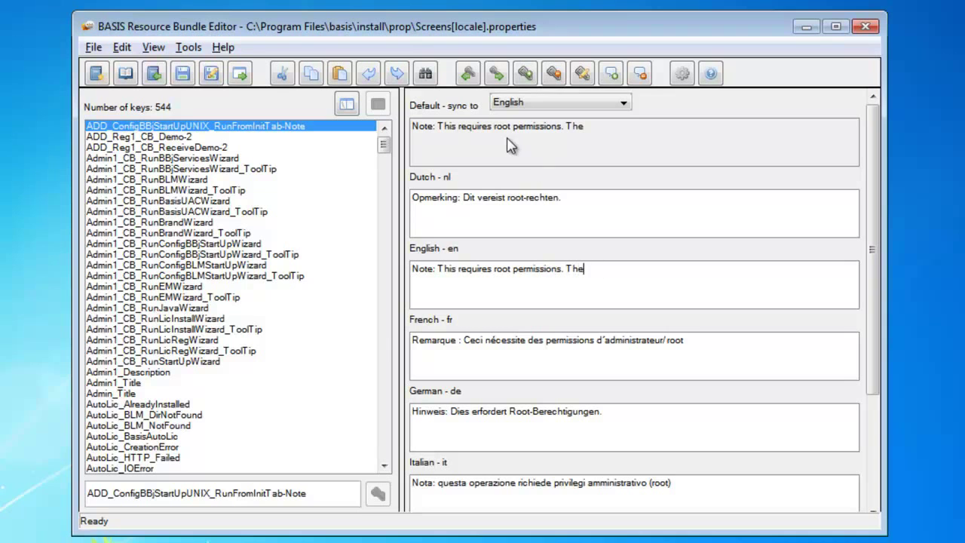
key(BackSpace)
key(BackSpace)
key(BackSpace)
key(BackSpace)
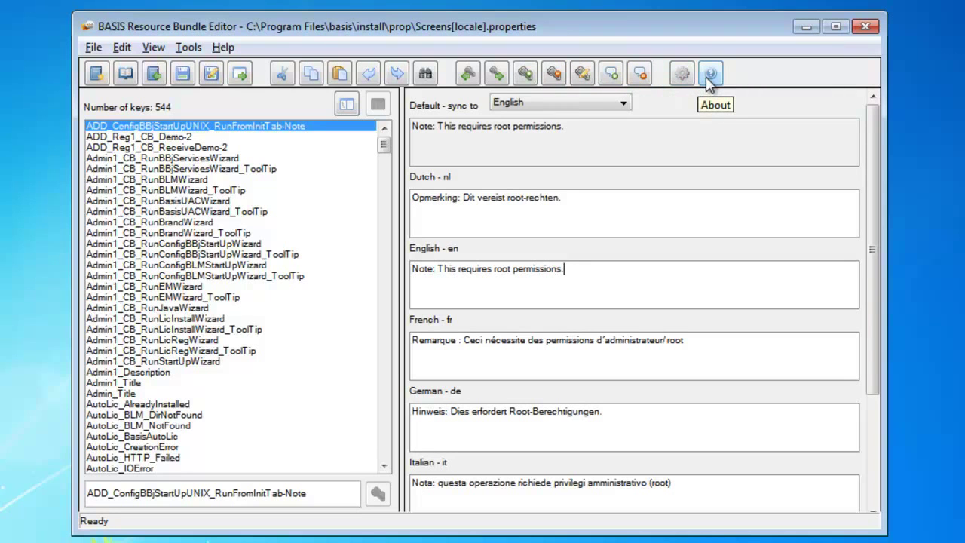
click(190, 48)
click(189, 48)
click(123, 48)
click(123, 49)
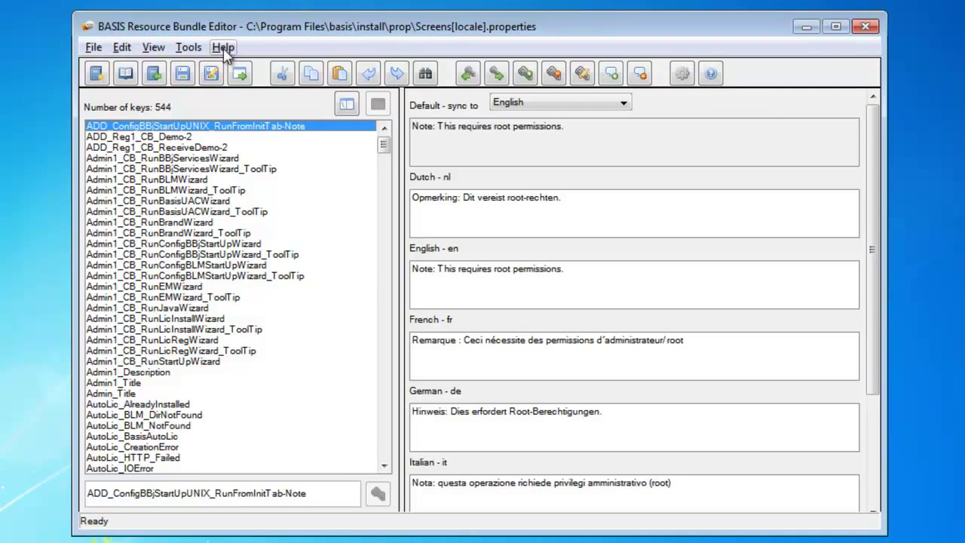
Examine the translations of ADD_Reg1_CB_Demo-2 and ADD_Reg1_CB_ReceiveDemo-2 and the add, delete and rename actions available for a key
click(173, 140)
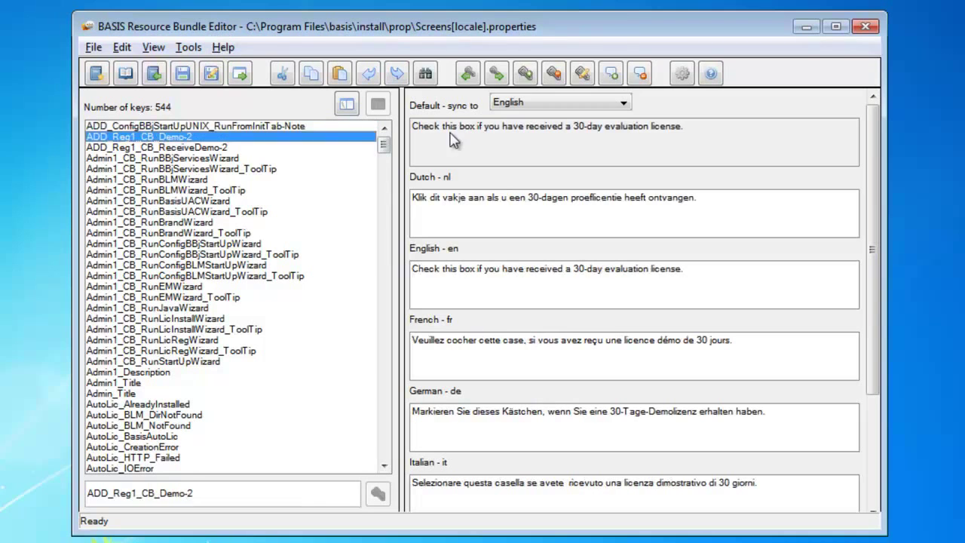
click(219, 148)
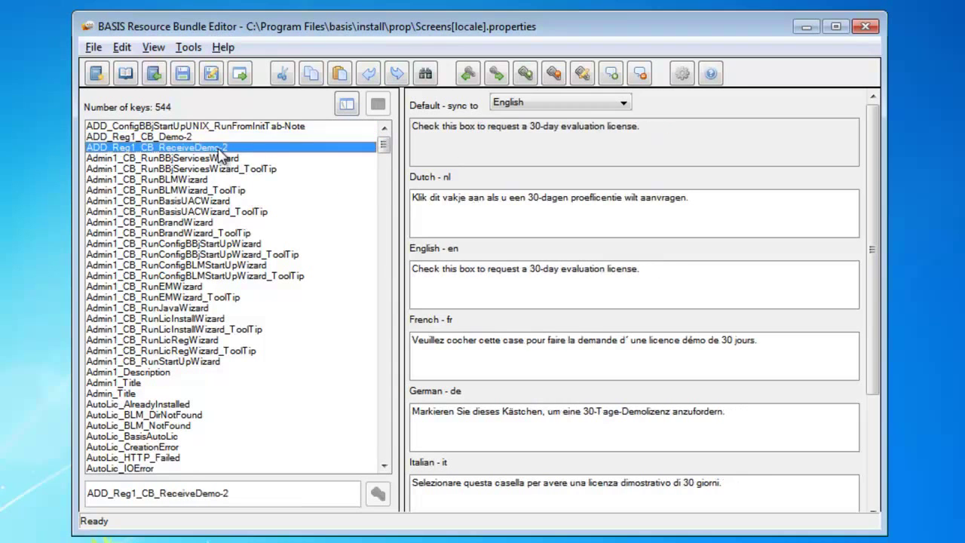
right_click(175, 150)
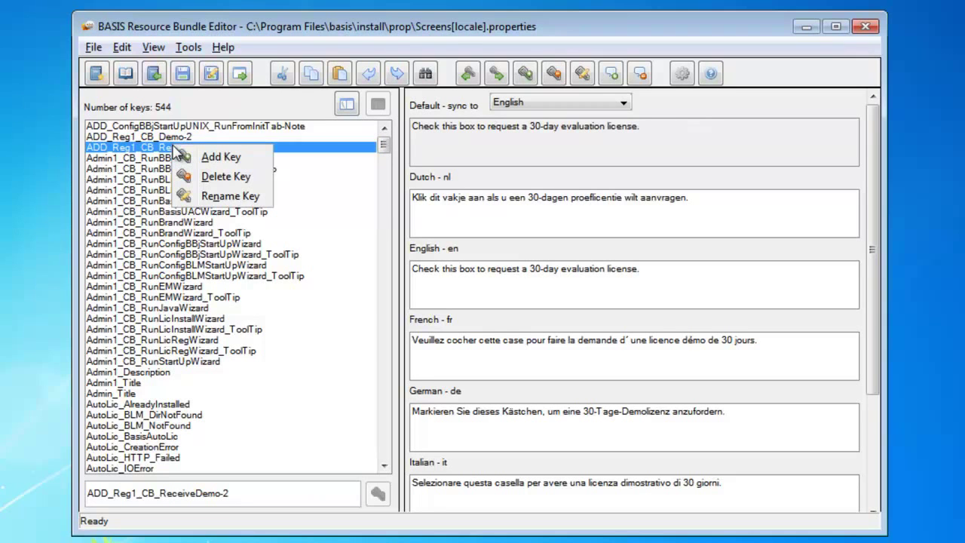
click(243, 198)
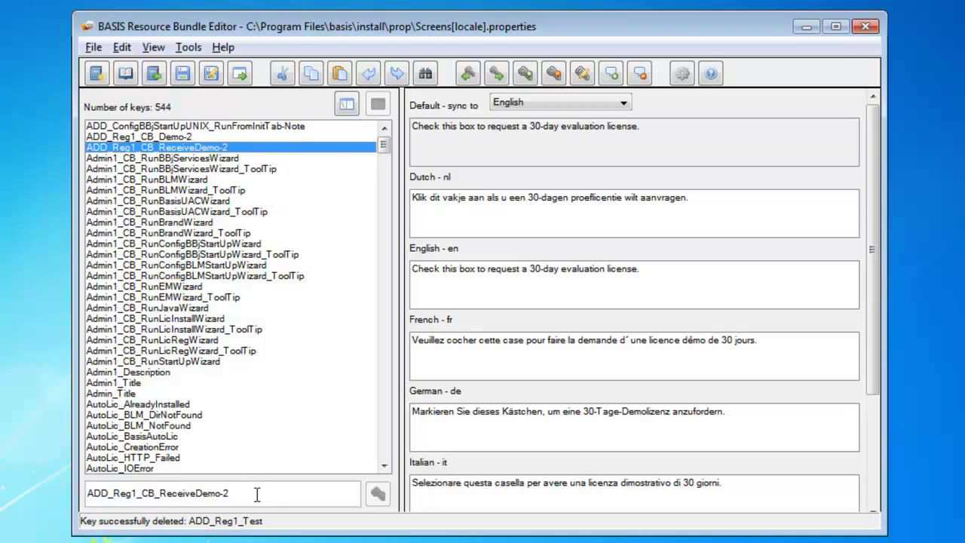
Add a new key named ADD_Reg1_Test and enter Demo as its English value
drag(142, 493, 251, 494)
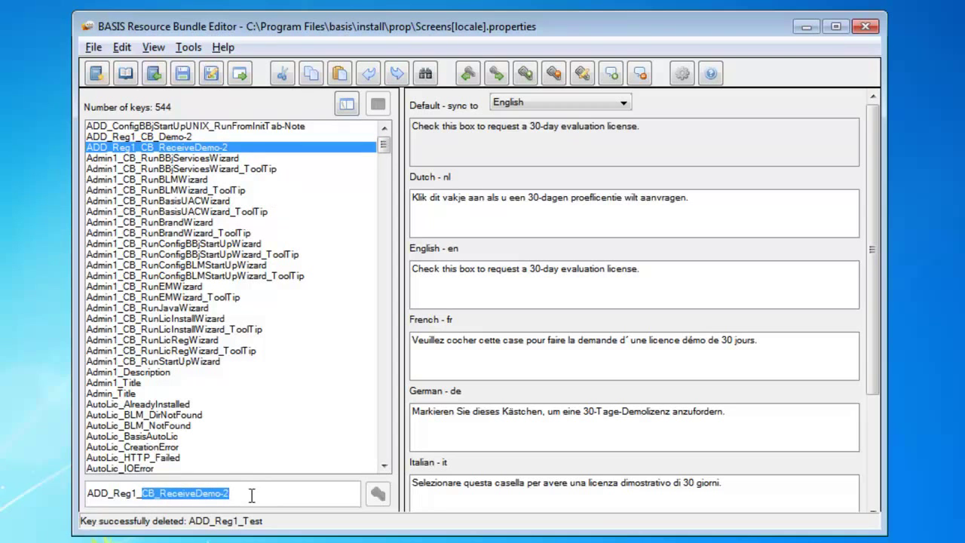
key(BackSpace)
text(Test)
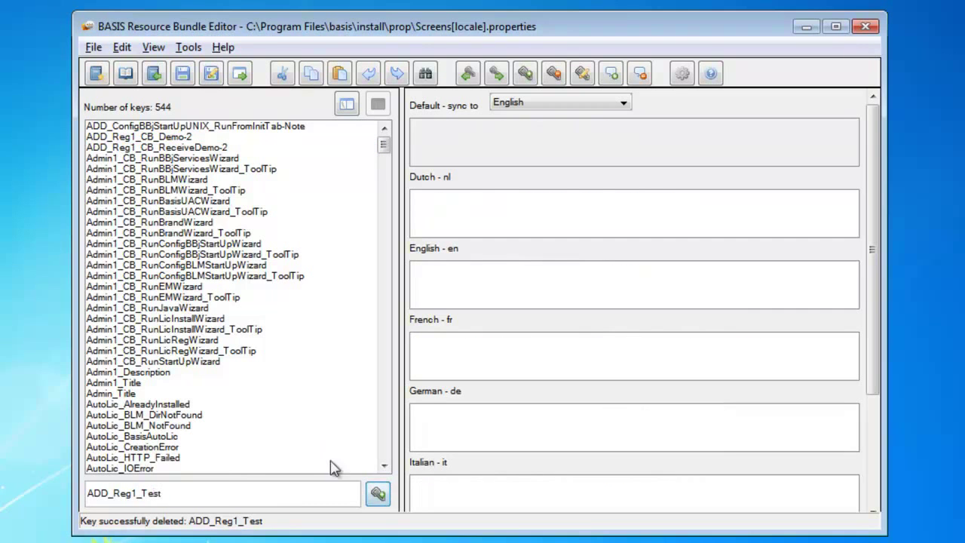
click(378, 496)
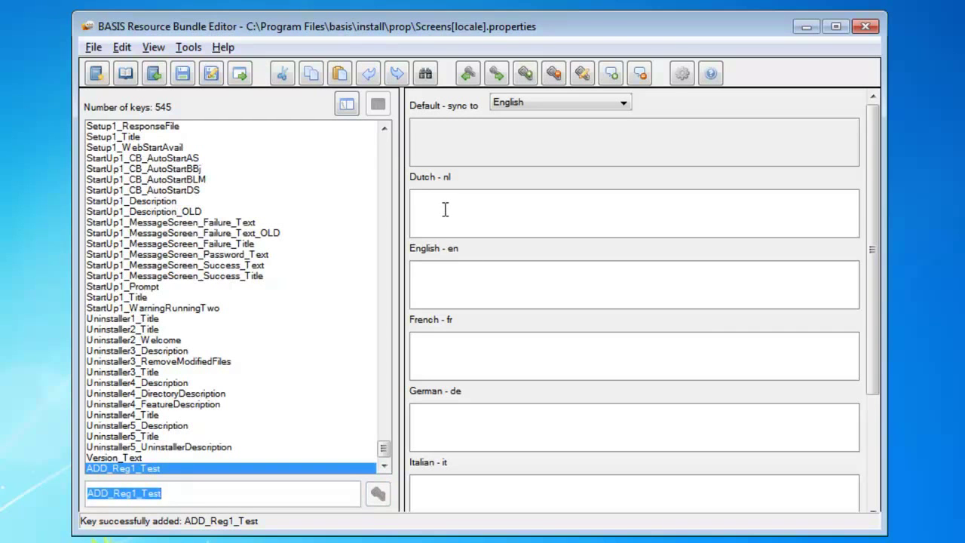
click(449, 275)
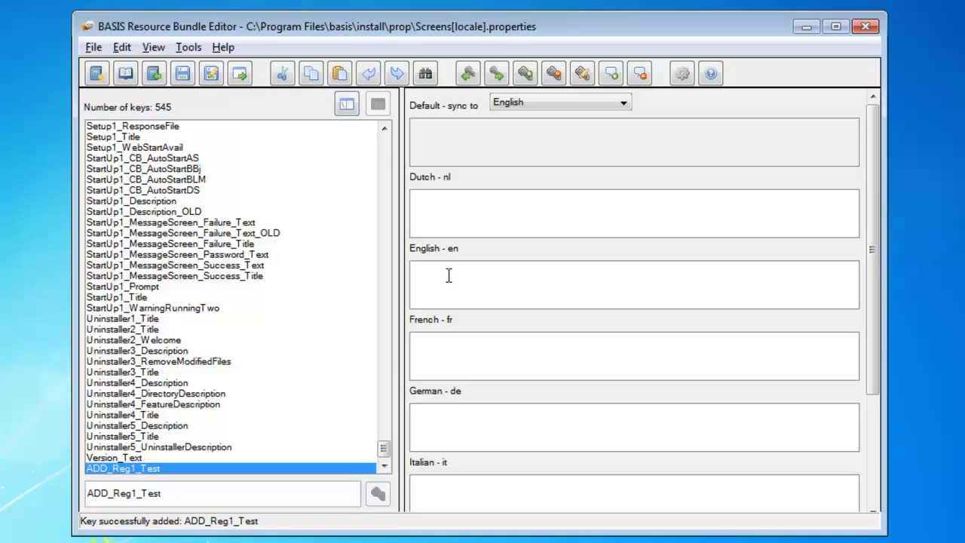
text(Demo)
Search the bundle for BASIS, looking in both the keys and the default-locale values
click(425, 73)
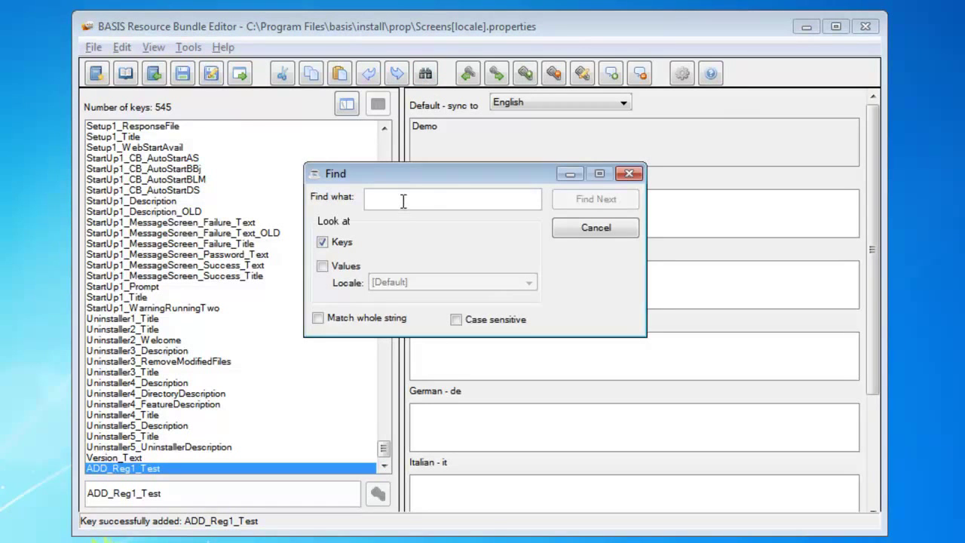
click(323, 267)
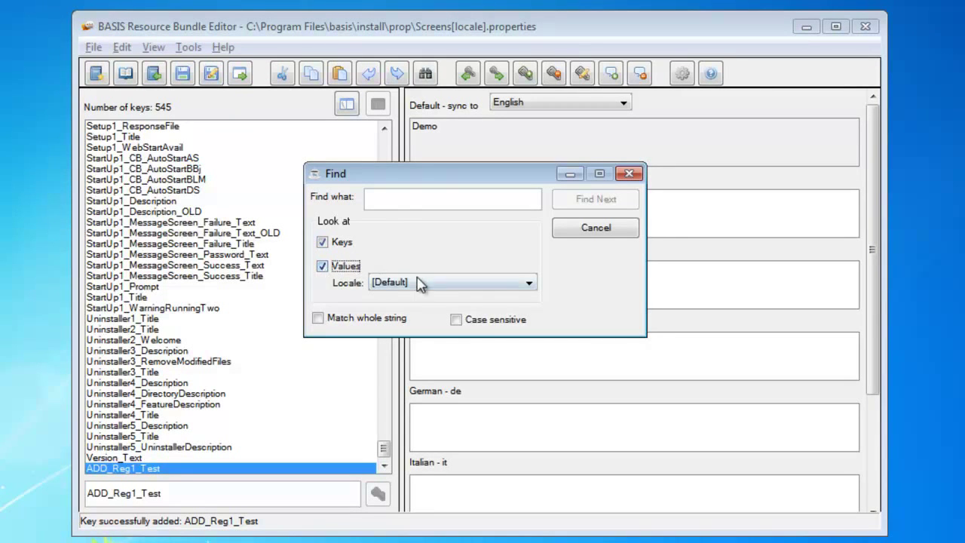
click(423, 282)
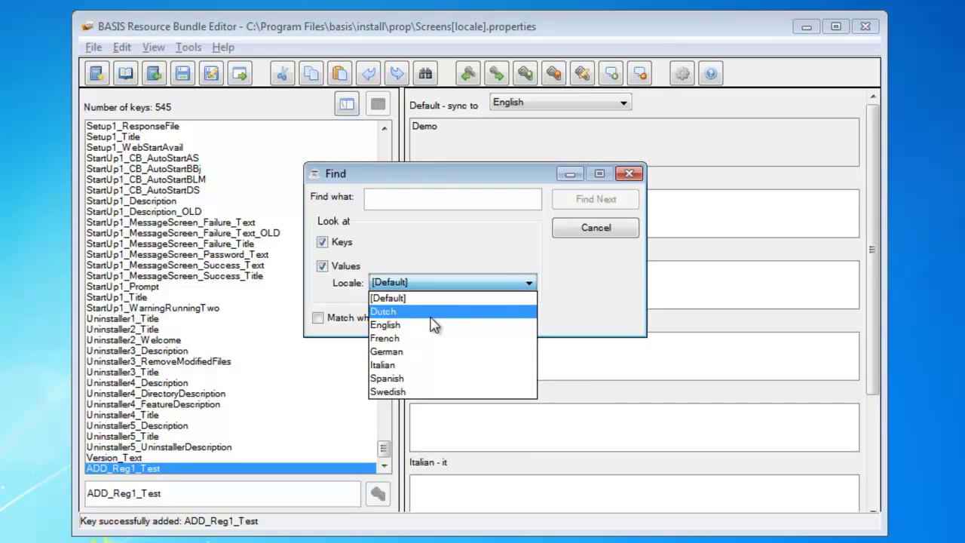
click(356, 324)
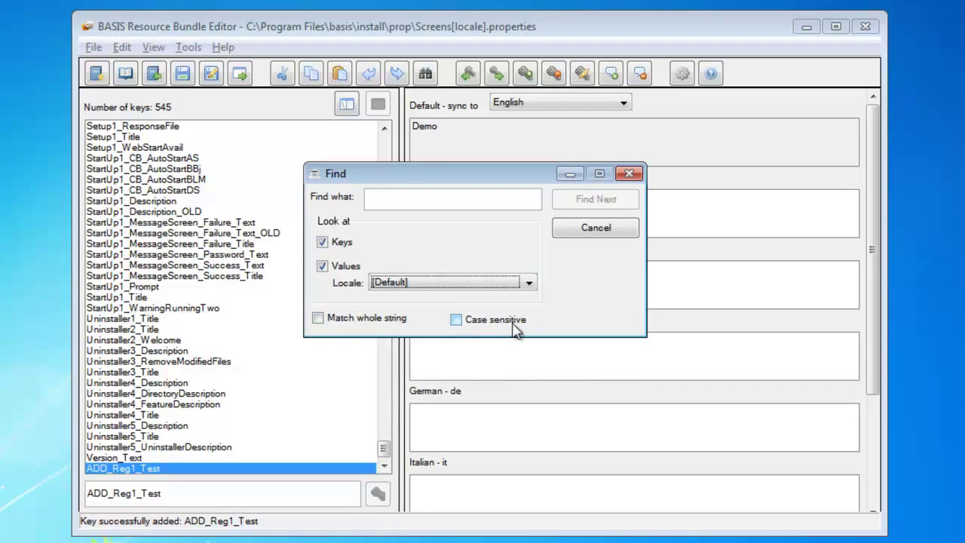
click(404, 198)
text(BASIS)
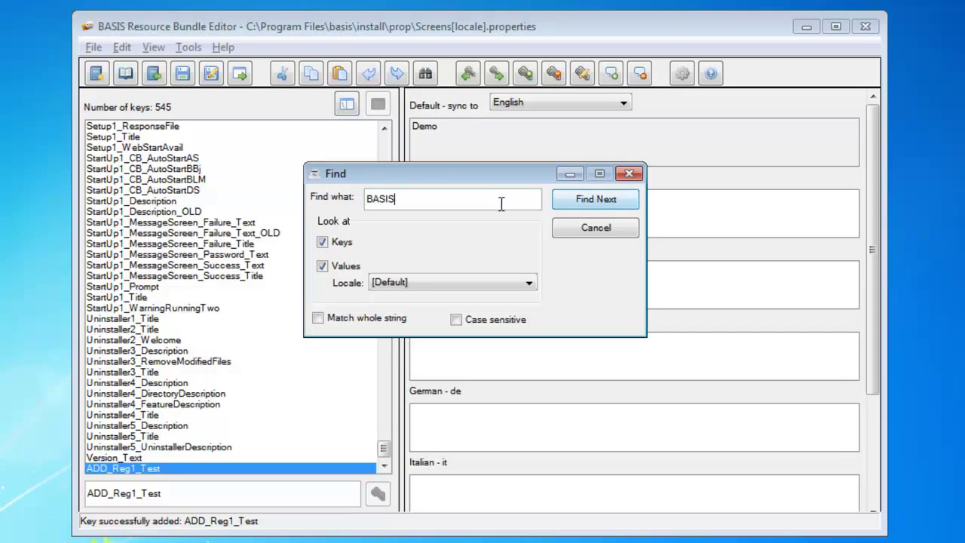
click(596, 201)
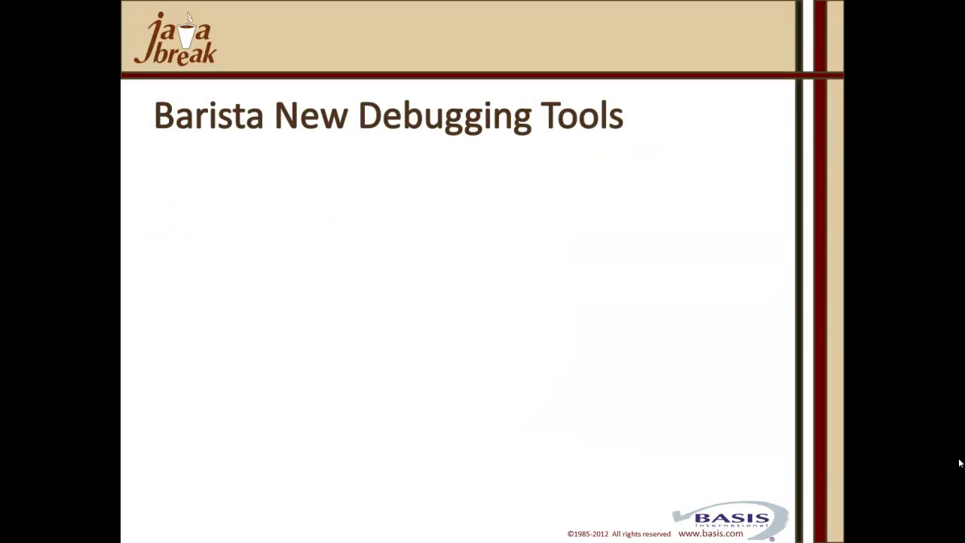
key(Right)
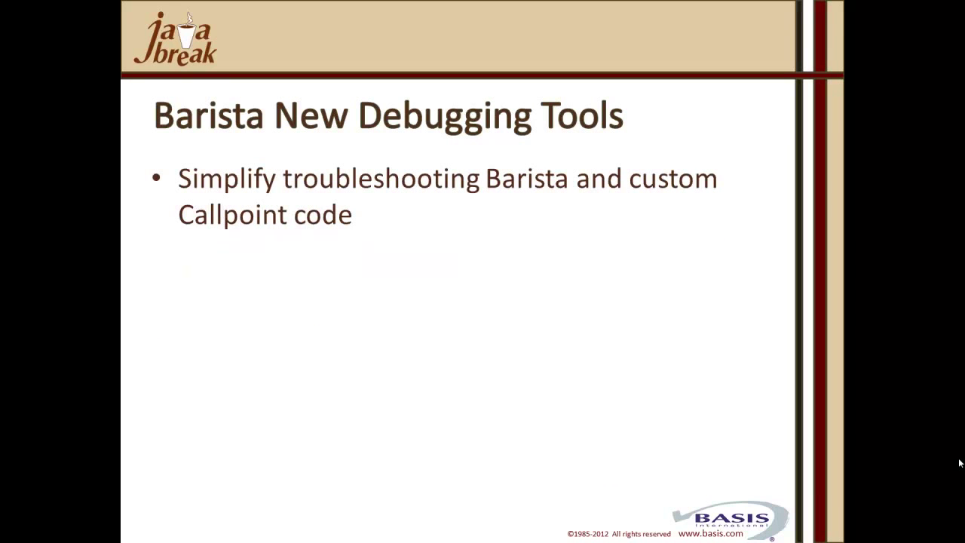
key(Right)
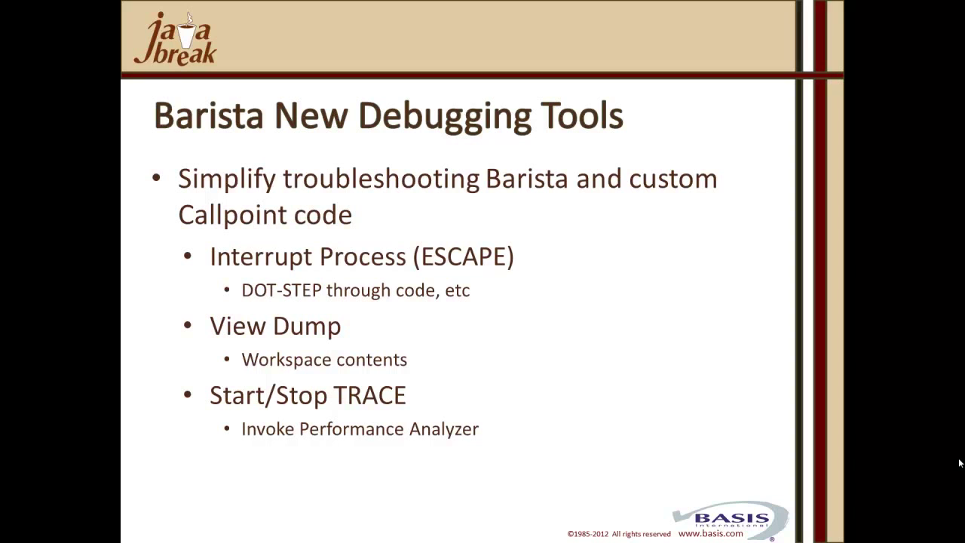
key(Right)
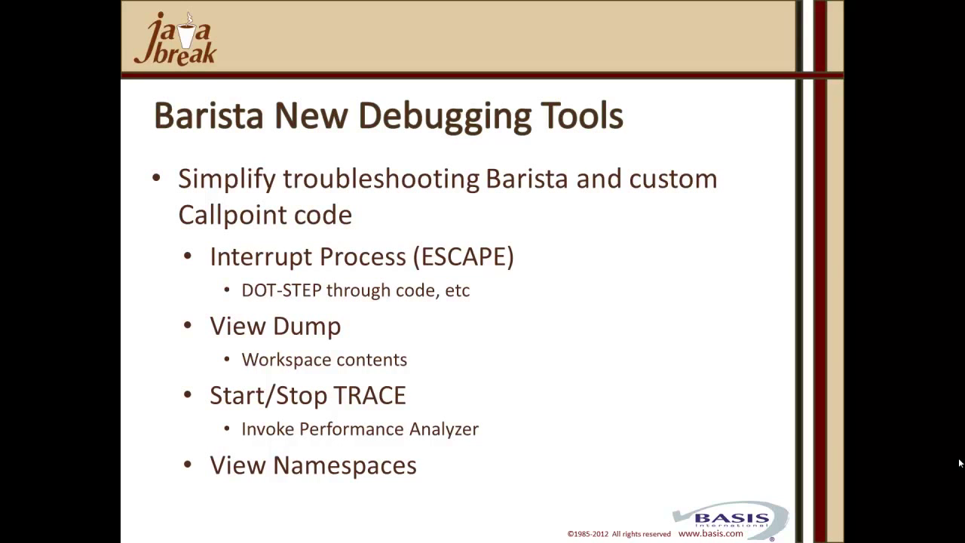
key(Right)
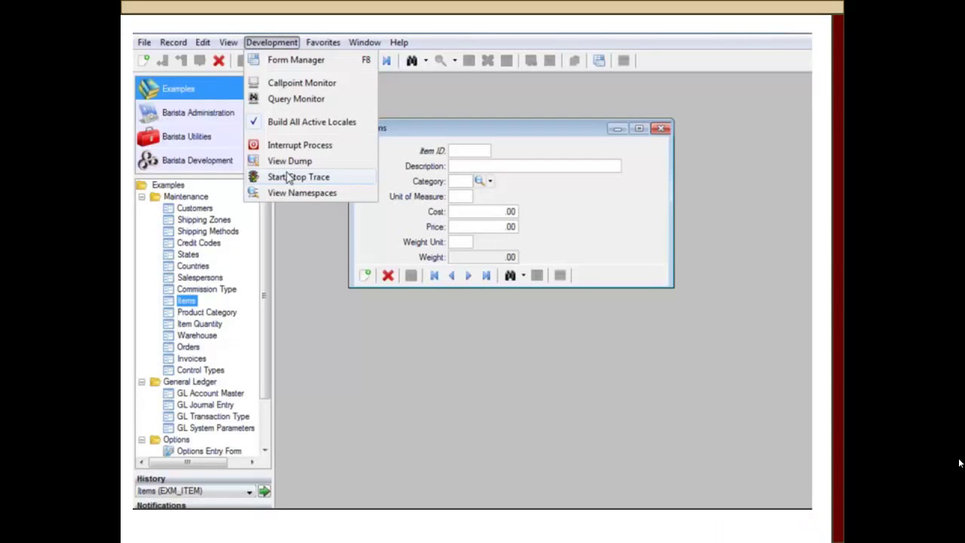
key(Right)
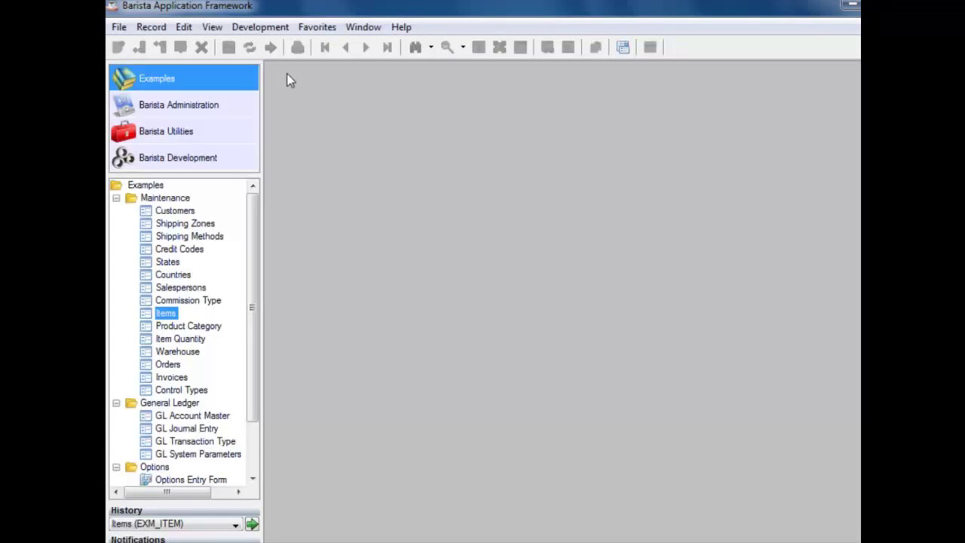
Open the Items maintenance form from the Examples and interrupt its process to reach the BBj console
click(265, 28)
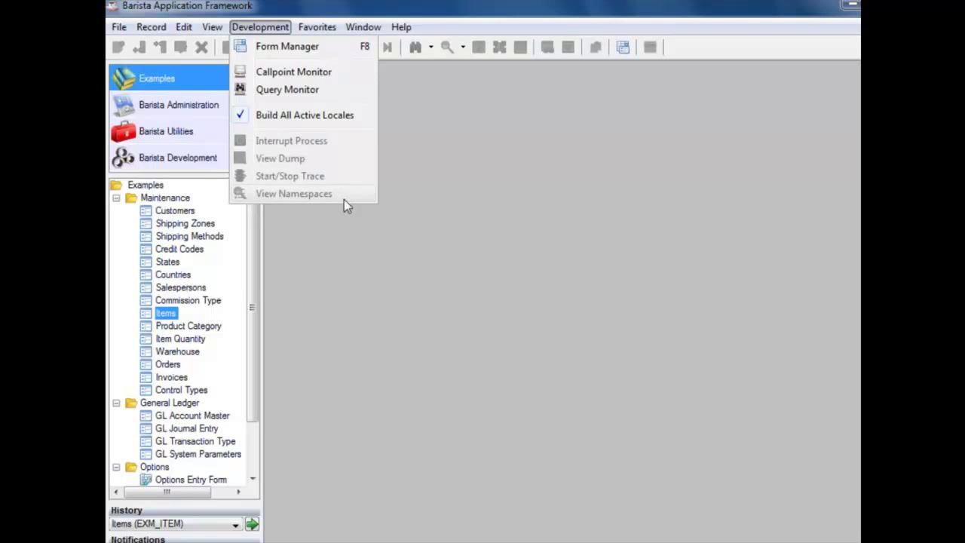
click(326, 334)
double_click(167, 314)
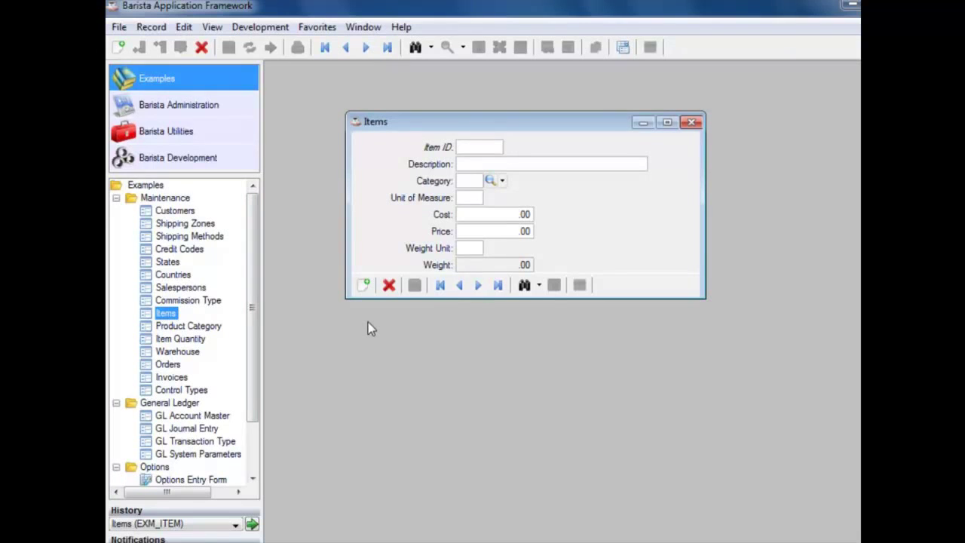
click(260, 28)
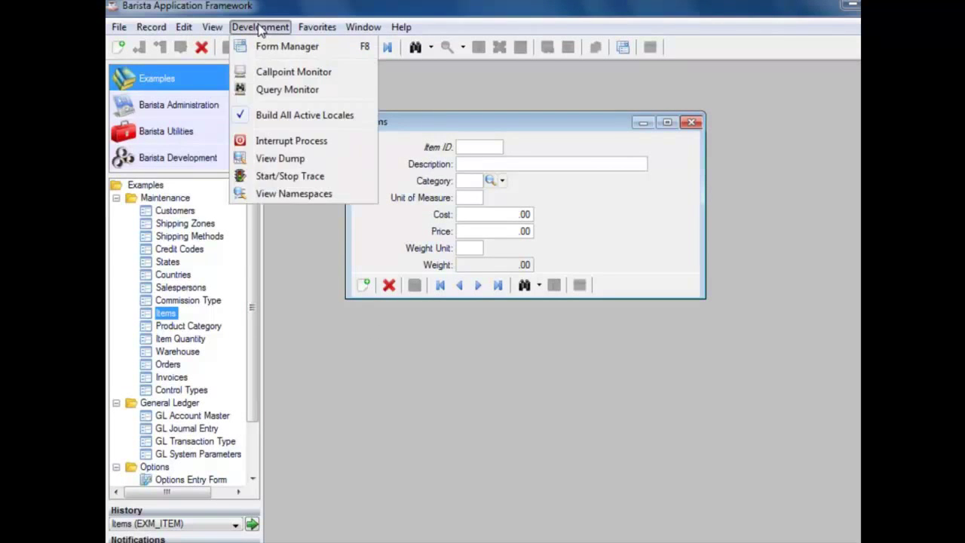
click(279, 143)
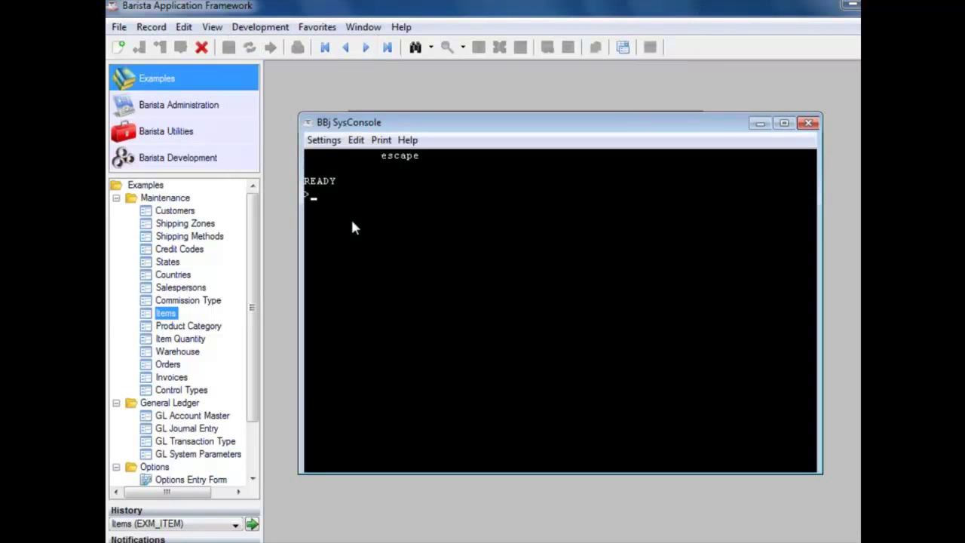
List the interrupted program's code in the console, then page through a dump of its variables and stop the output
text(list)
key(Return)
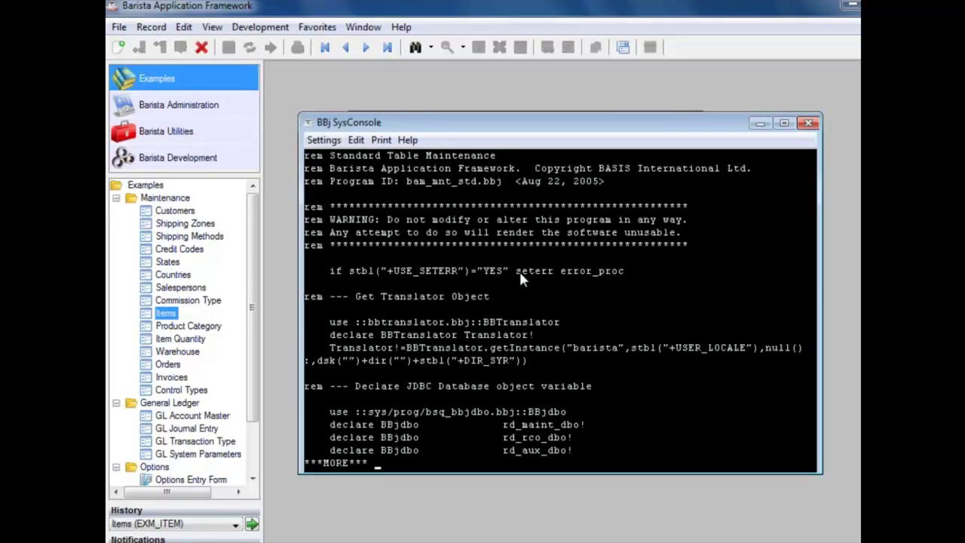
click(809, 127)
text(dump)
key(Return)
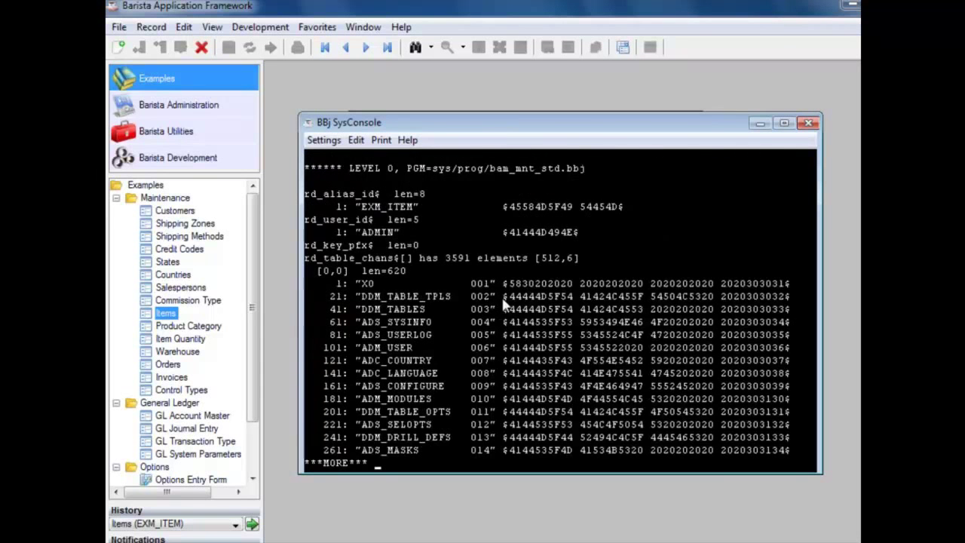
key(Return)
key(Return)
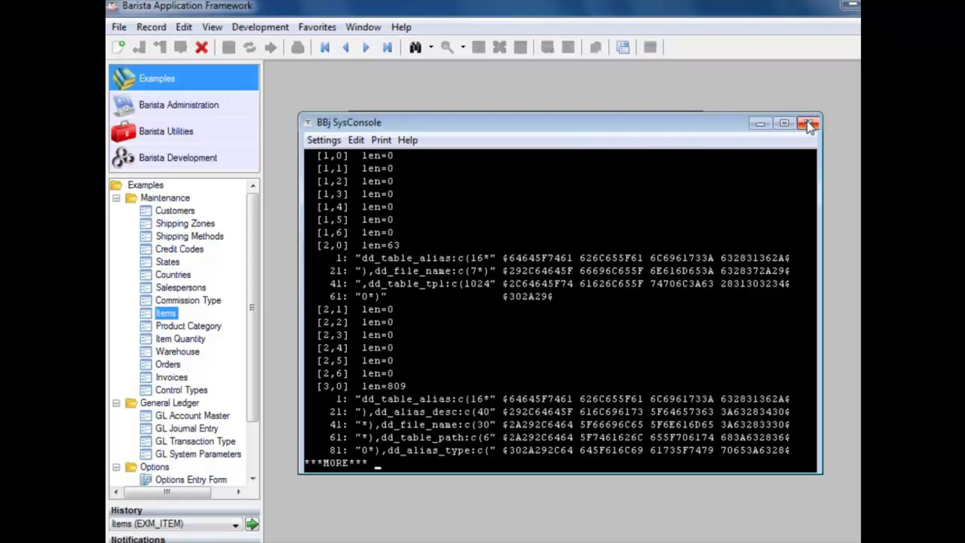
key(Escape)
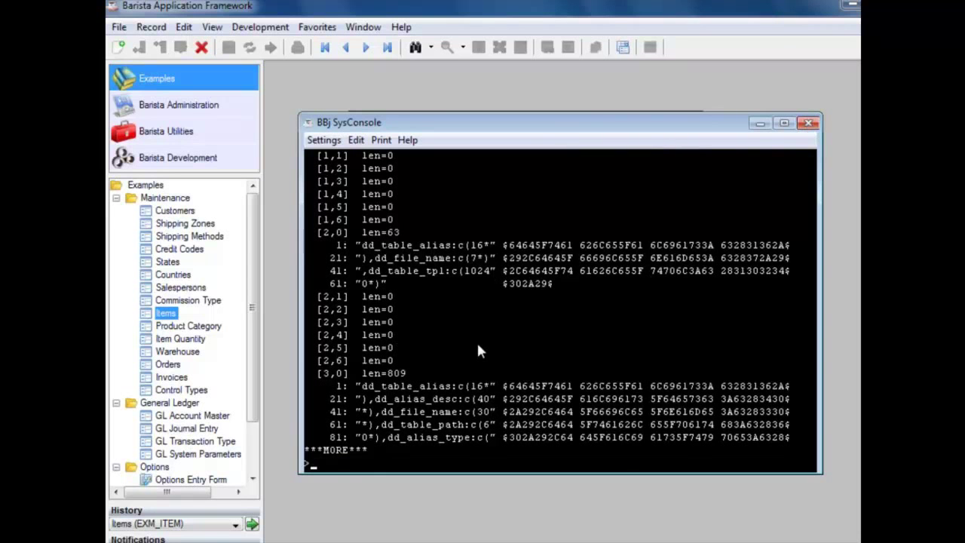
Resume the interrupted program with the run command and close the Items form
text(run)
key(Return)
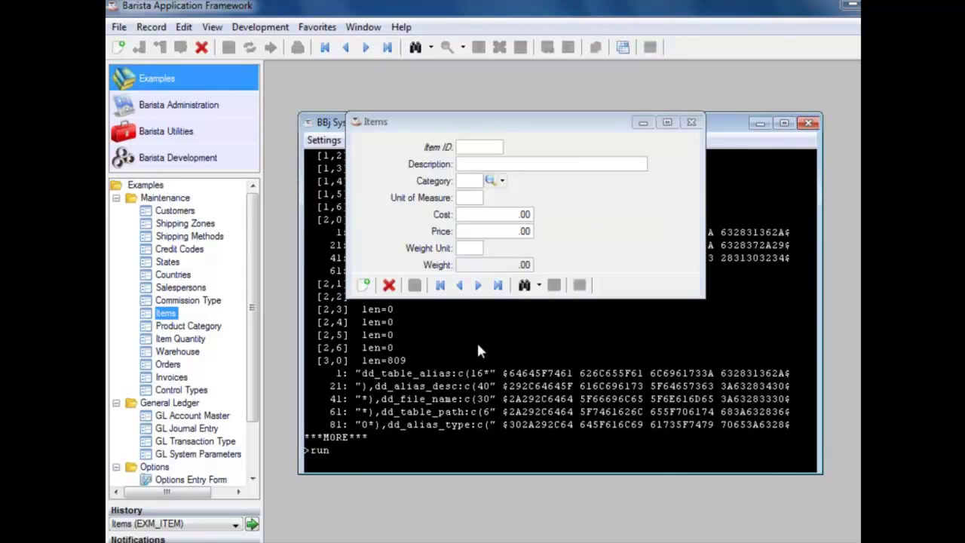
click(595, 361)
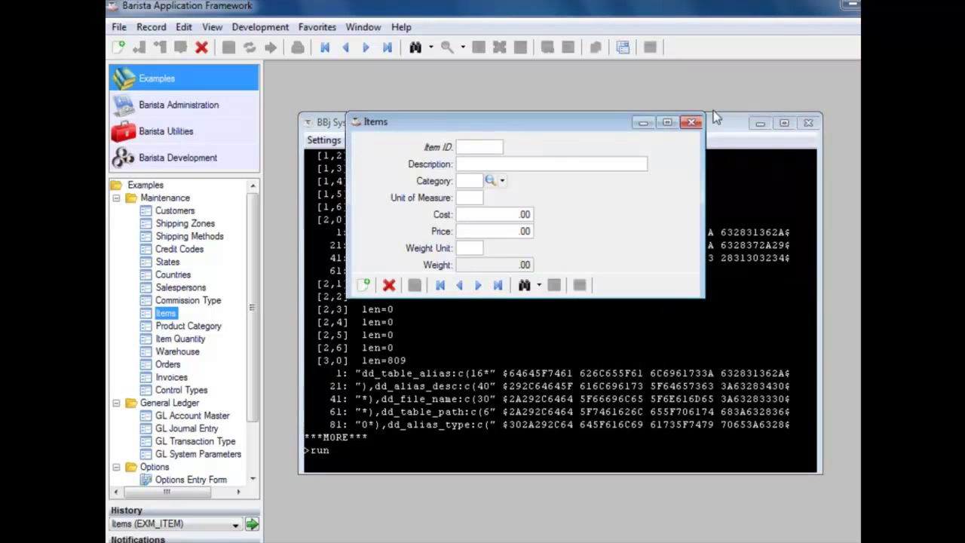
click(692, 123)
Reopen the Items form, view its dump and examine the Global Strings
double_click(165, 313)
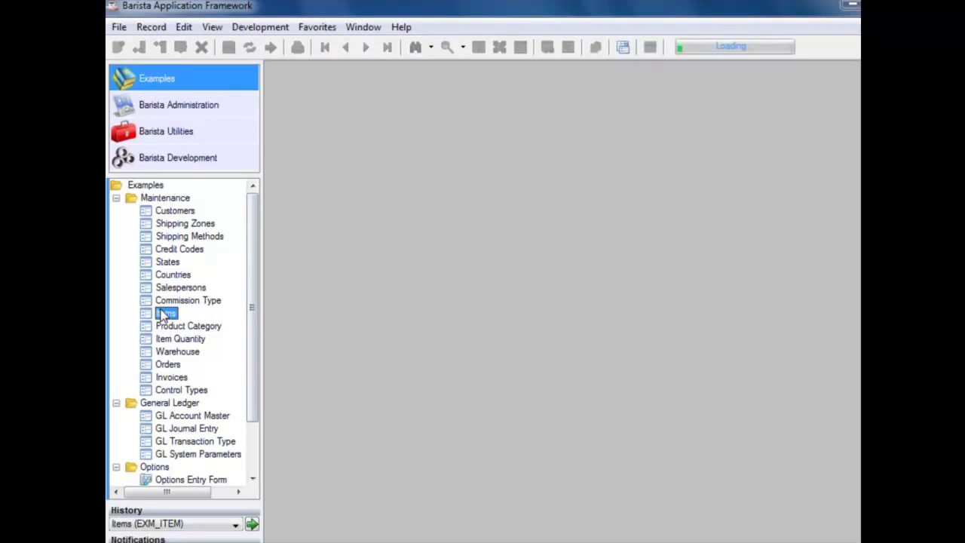
click(257, 27)
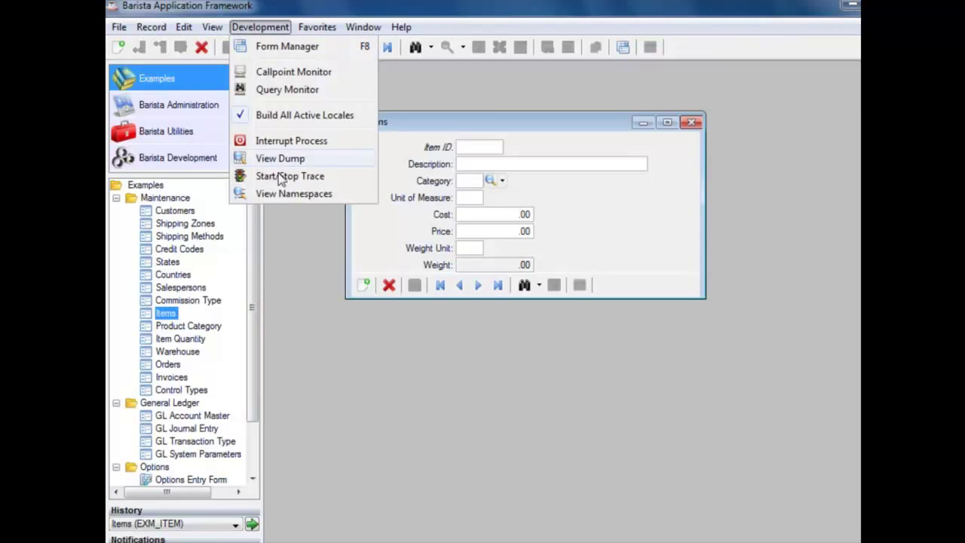
click(280, 160)
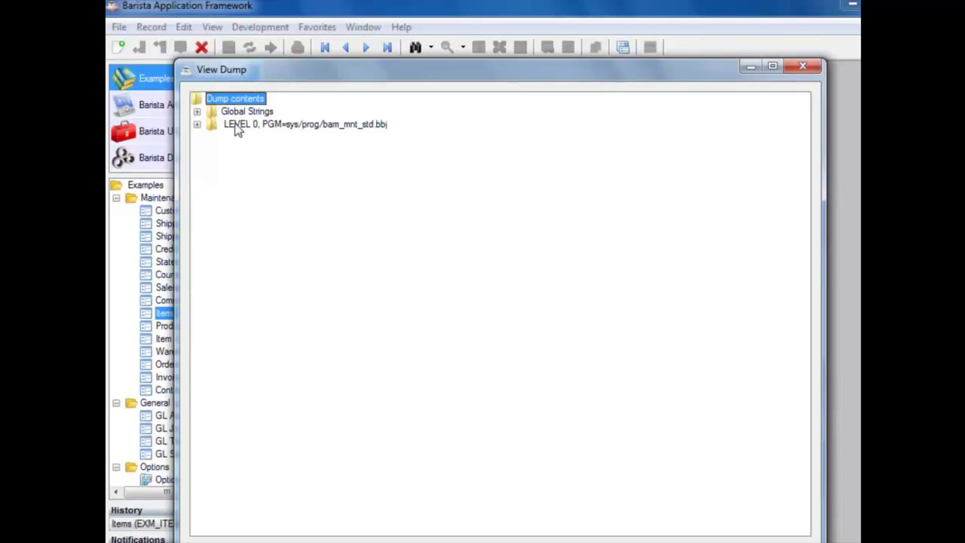
click(197, 112)
mouse_move(804, 136)
mouse_down()
mouse_move(804, 497)
mouse_move(804, 126)
mouse_up()
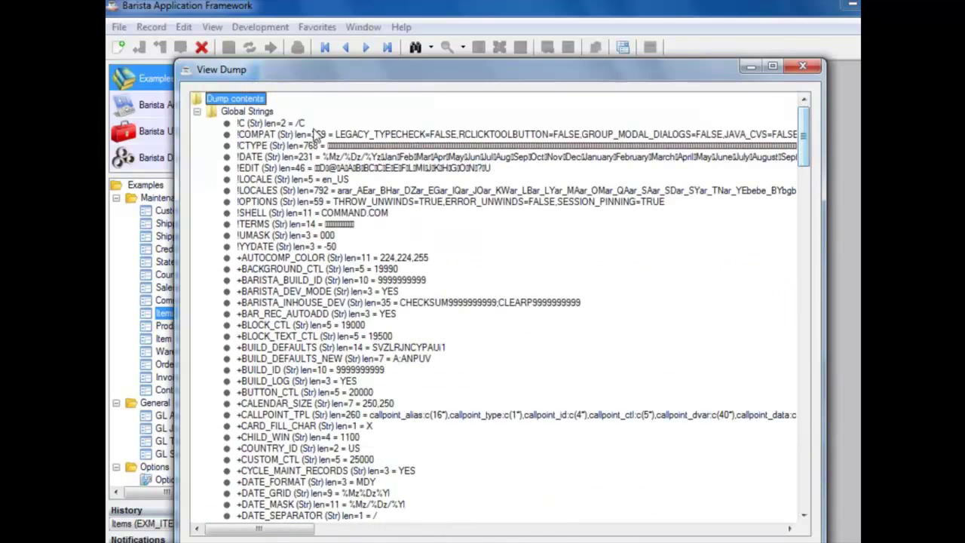
Examine the LEVEL 0 program variables in the dump, including rd_access$[] and the rd_adm_modules$ template, and close the dump
click(197, 111)
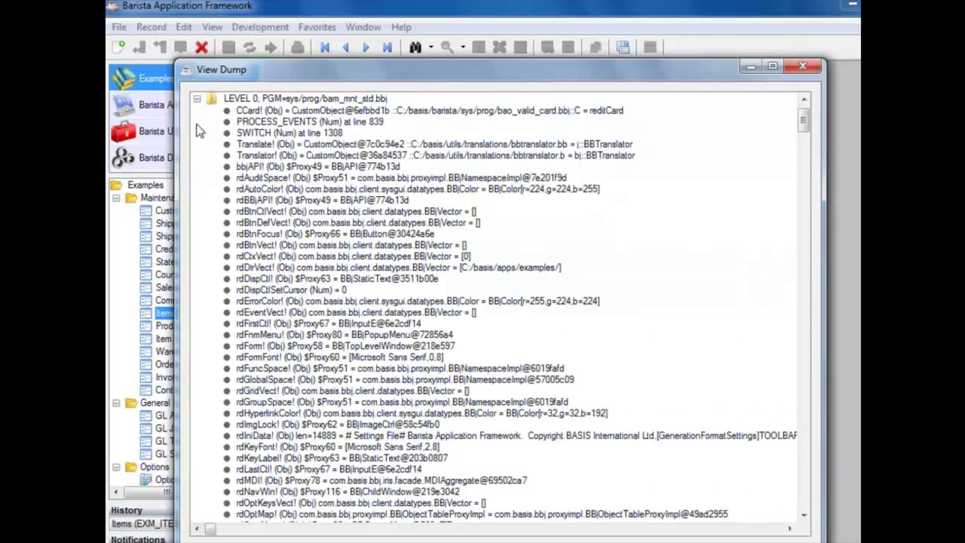
drag(805, 120, 809, 153)
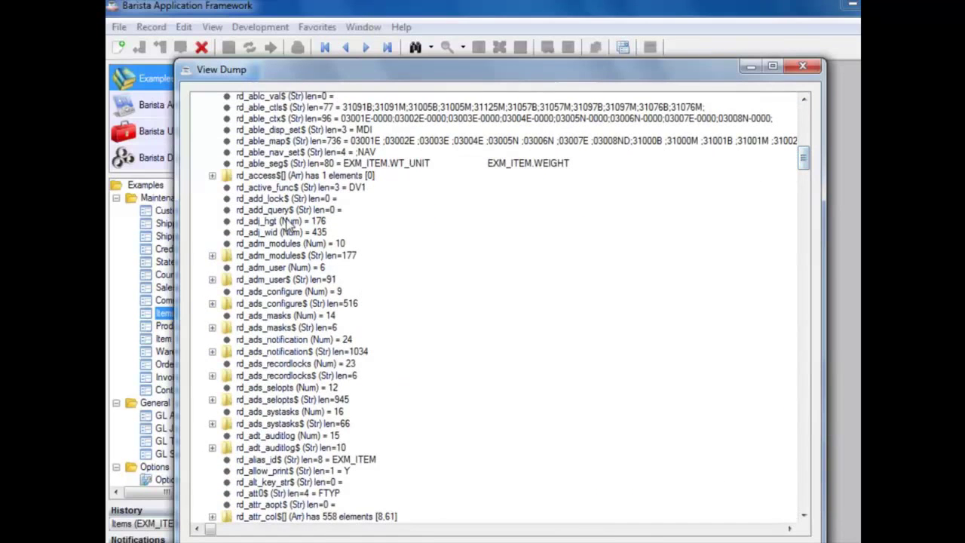
click(212, 176)
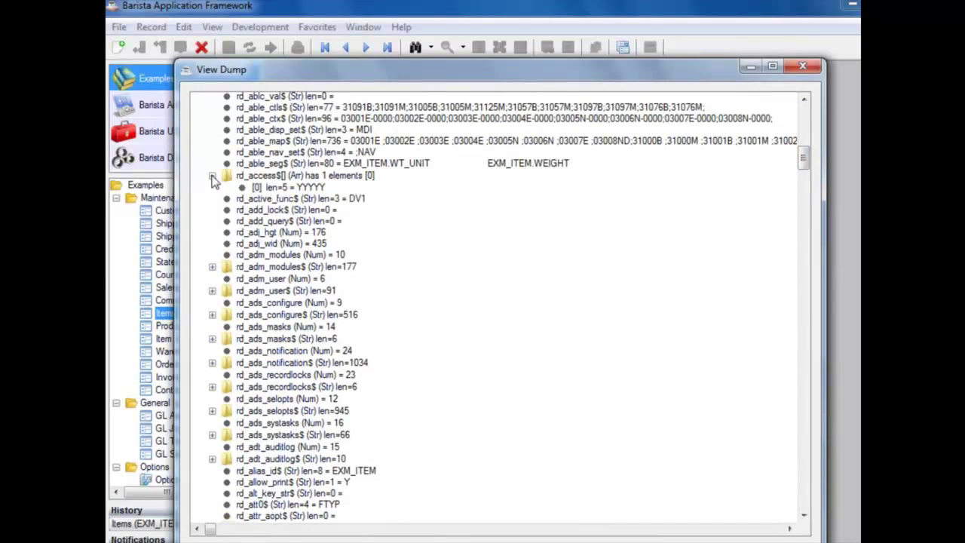
click(212, 177)
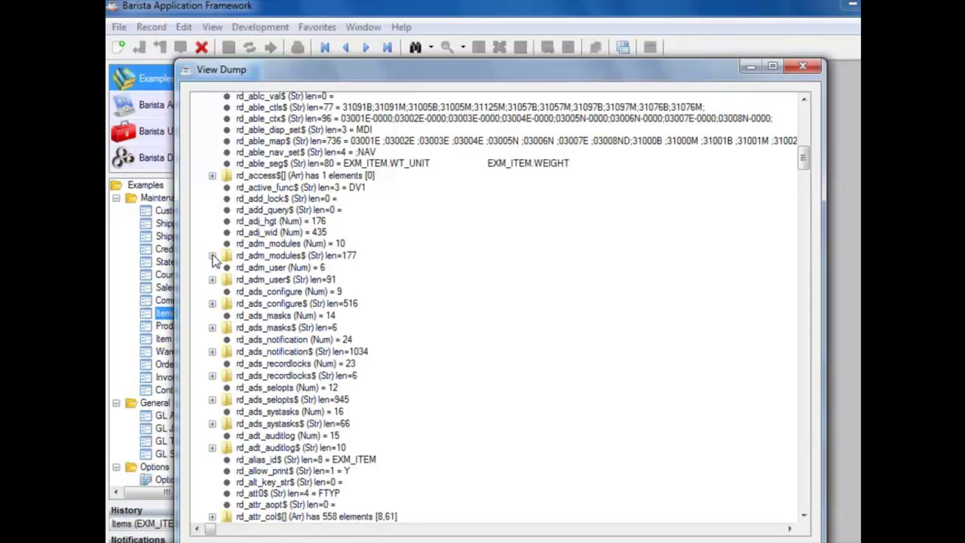
click(213, 257)
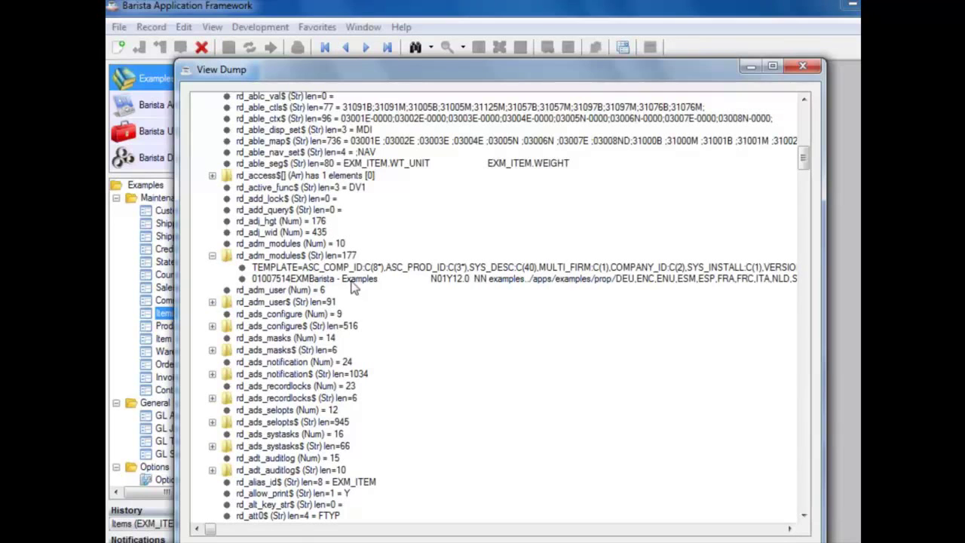
click(803, 67)
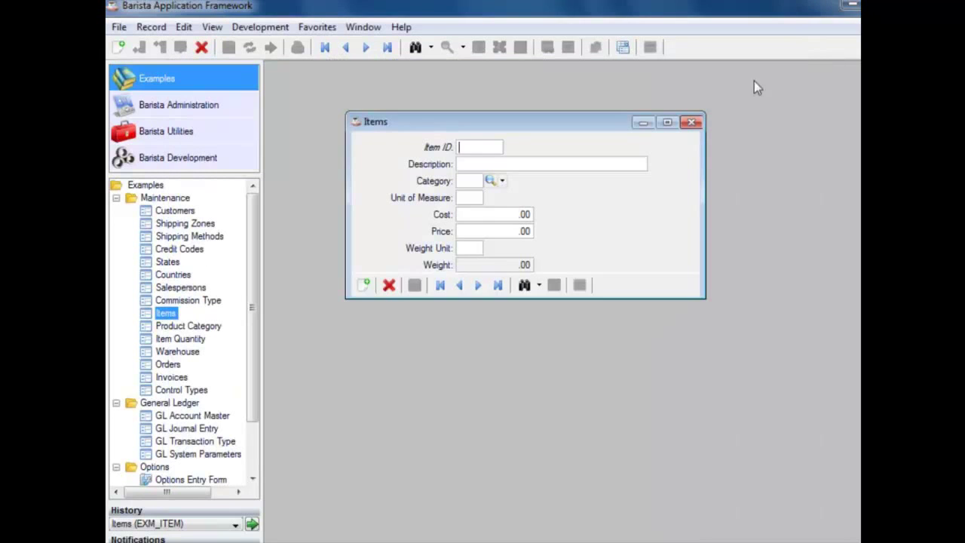
Start a timed trace on the Items form and load item 000012, Chili Salsa, from the item list
click(260, 28)
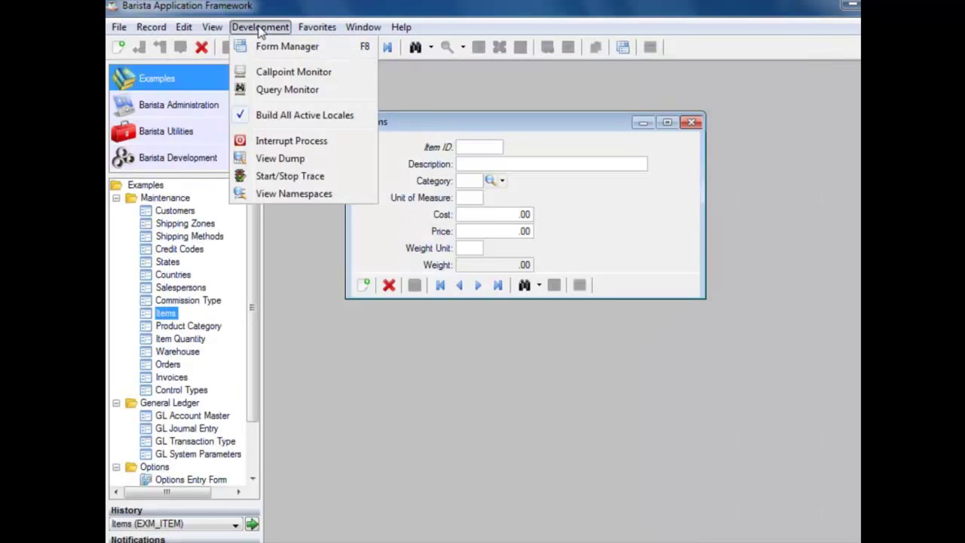
click(271, 178)
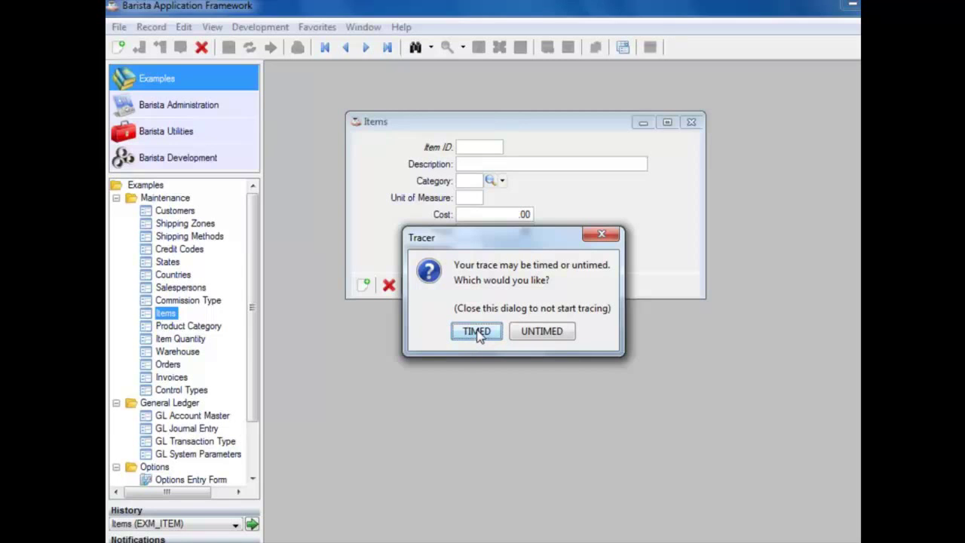
click(476, 332)
click(477, 285)
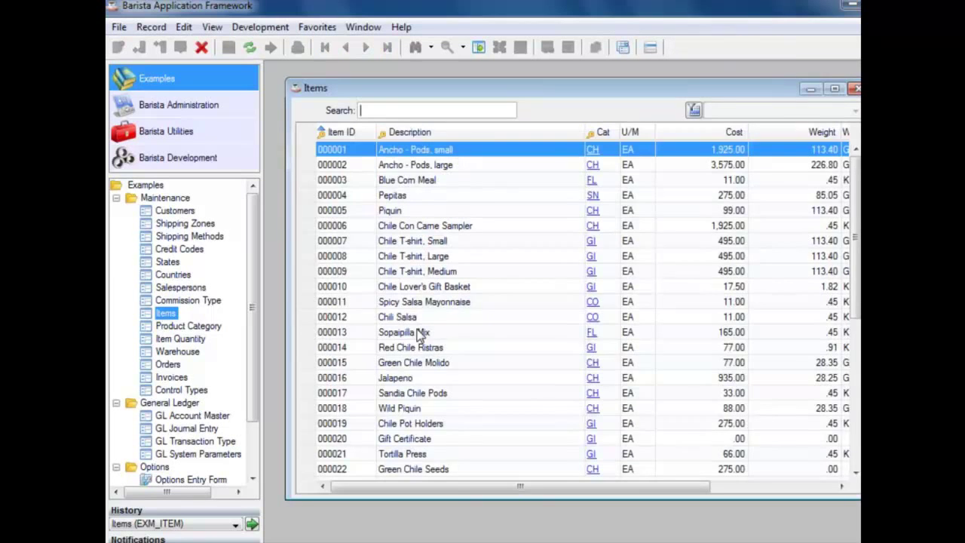
double_click(400, 316)
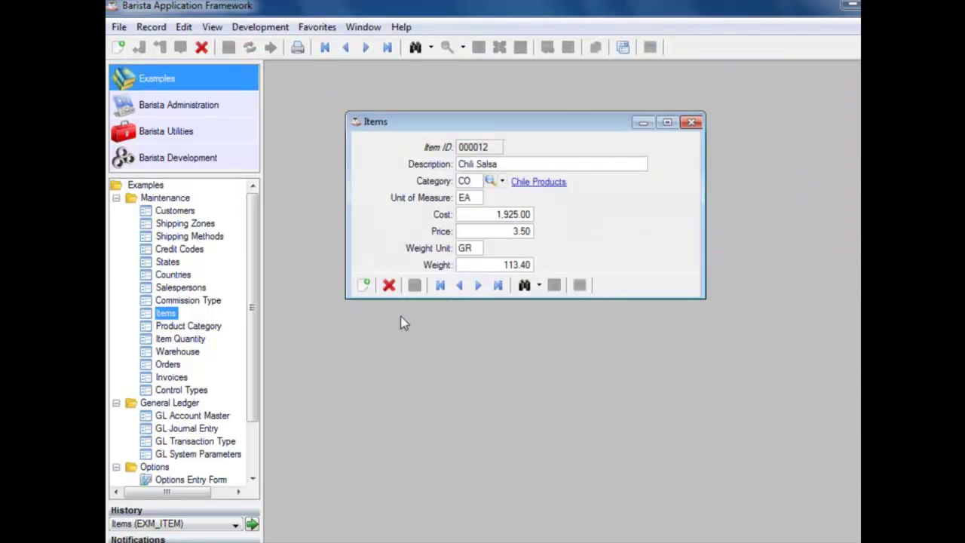
Stop the running trace on the Items form and analyze the timed trace file in the Performance Analyzer
click(264, 29)
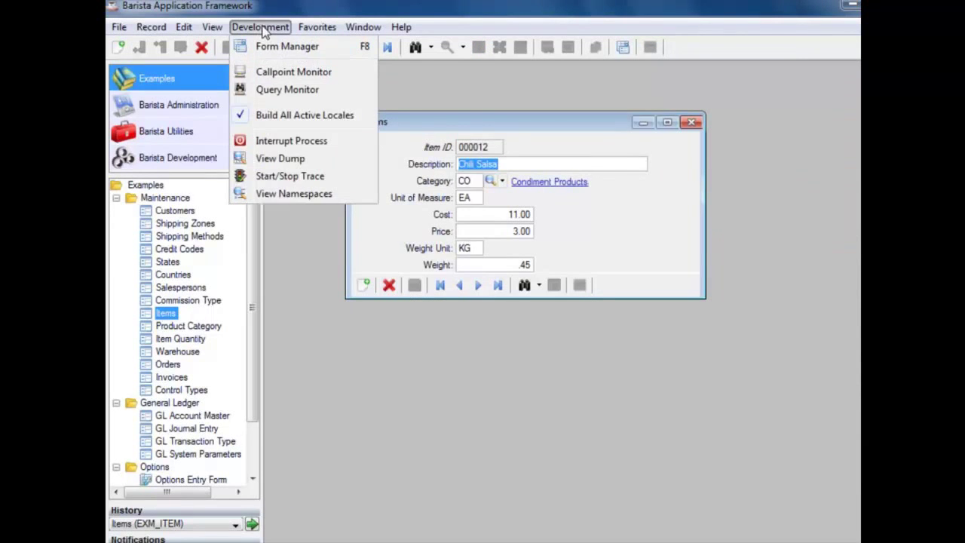
click(273, 178)
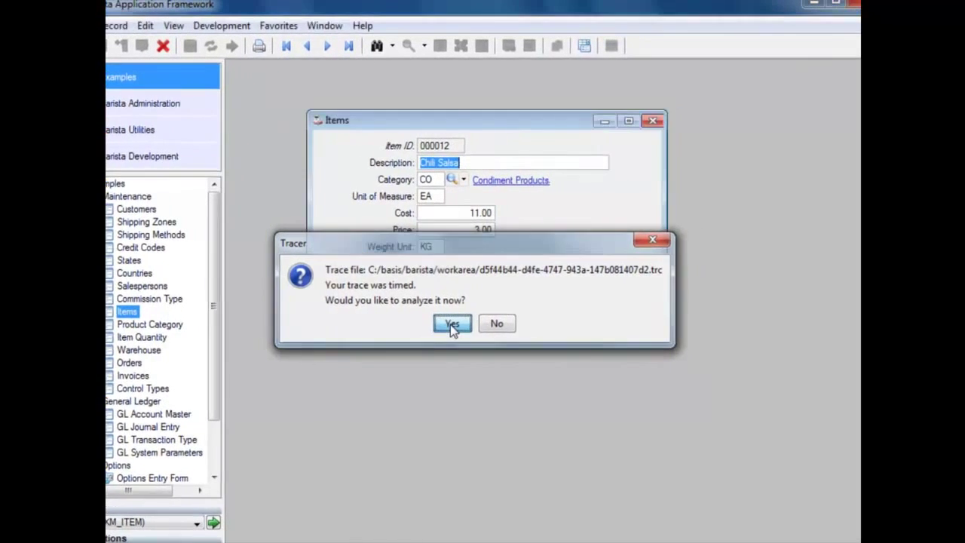
click(490, 326)
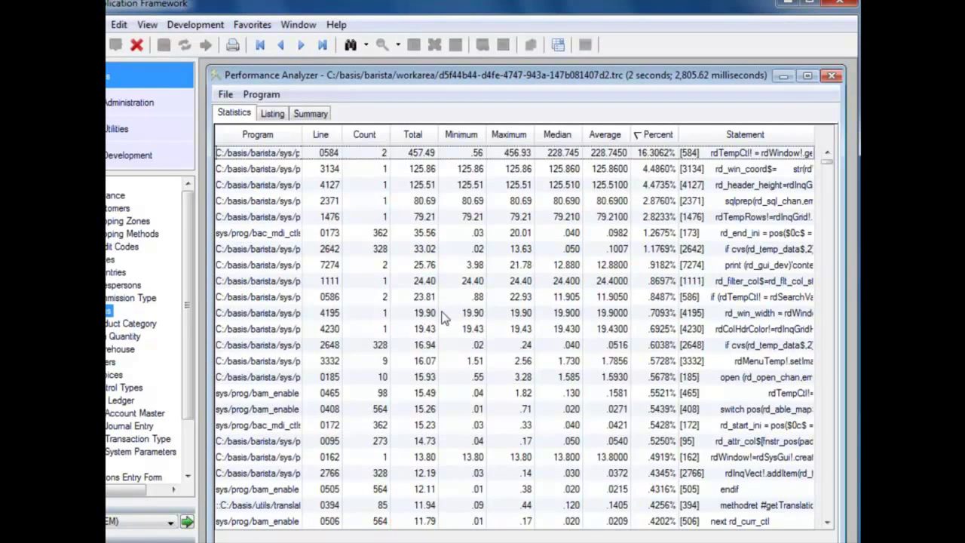
Review the statement filters in the Performance Analyzer's options, accept them and close the analyzer
click(268, 95)
click(282, 113)
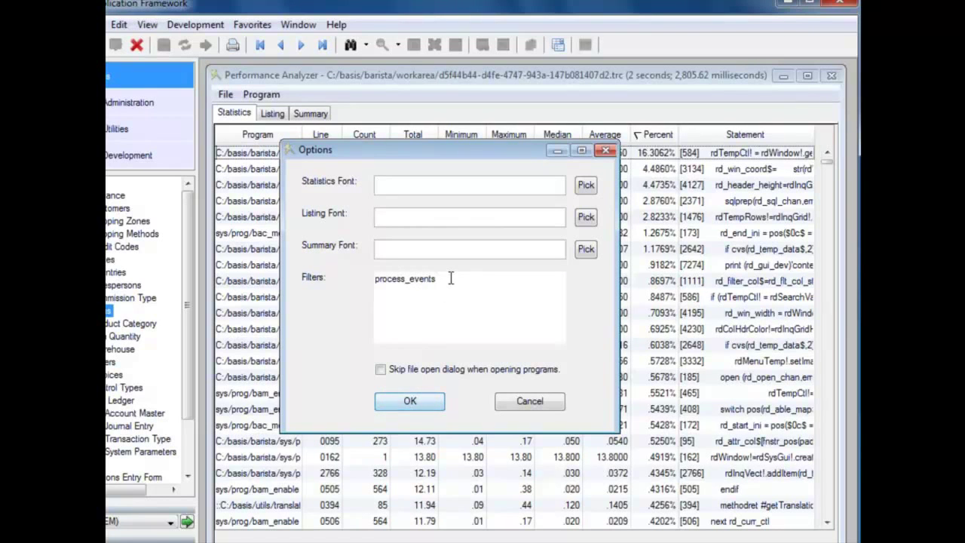
click(410, 402)
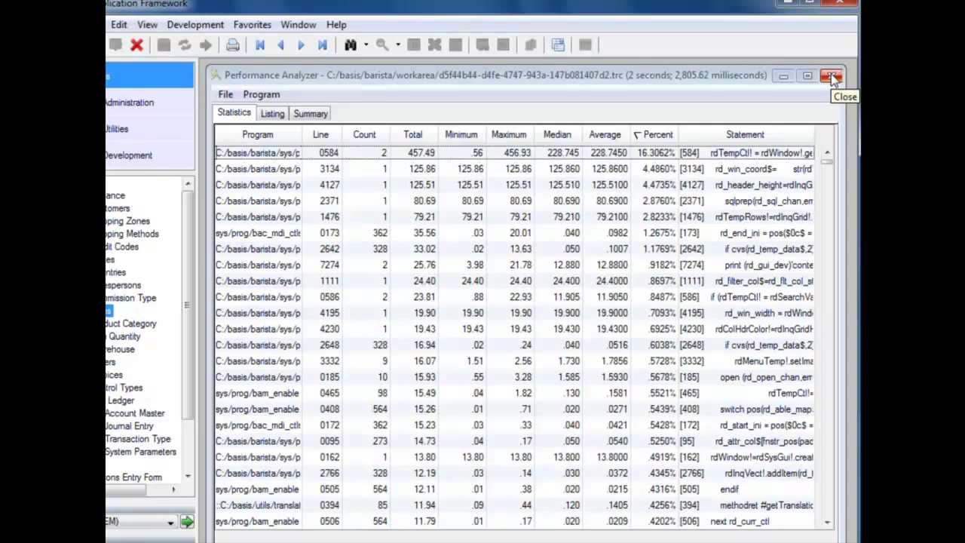
click(834, 77)
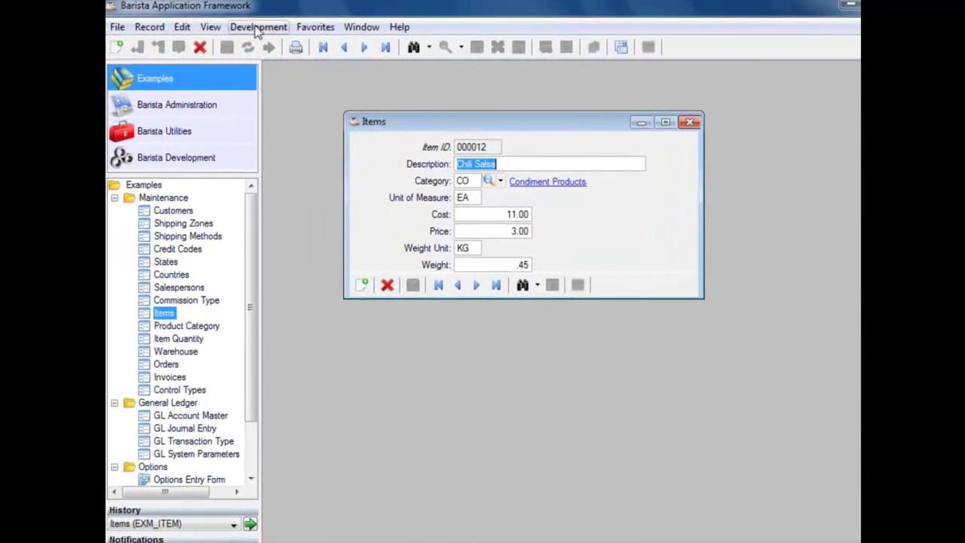
View the BBj namespaces, checking GlobalNamespace, and expand GroupNamespace and its +active_process entry
click(256, 28)
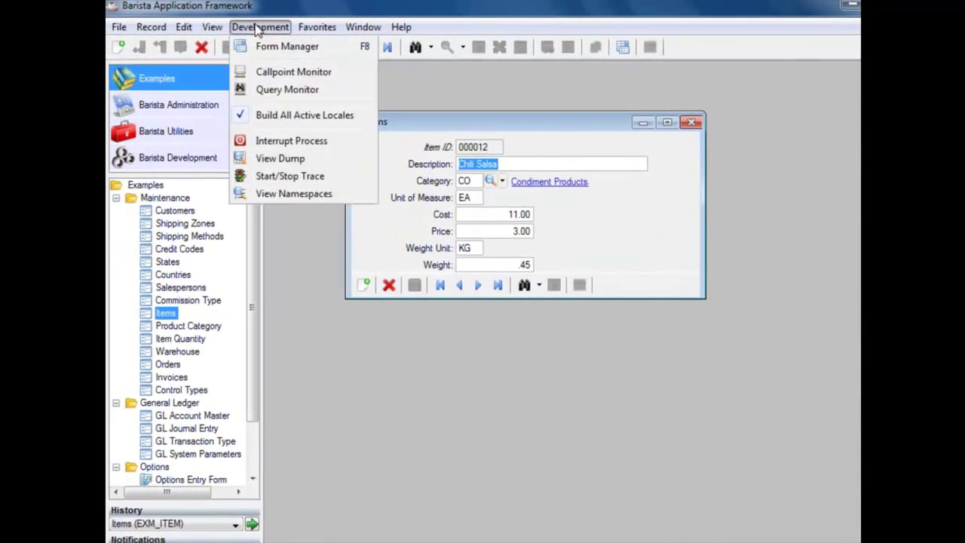
click(271, 193)
click(196, 105)
click(238, 105)
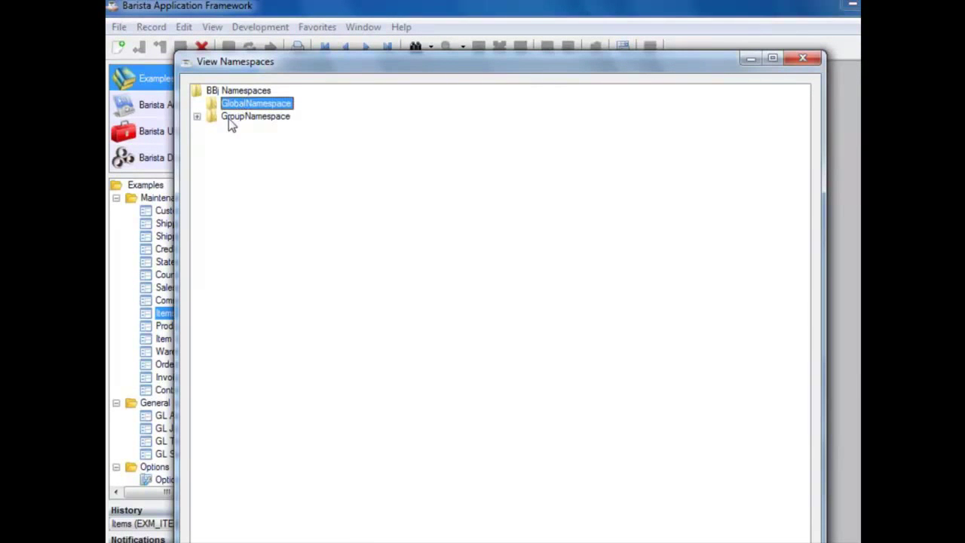
click(232, 118)
click(196, 117)
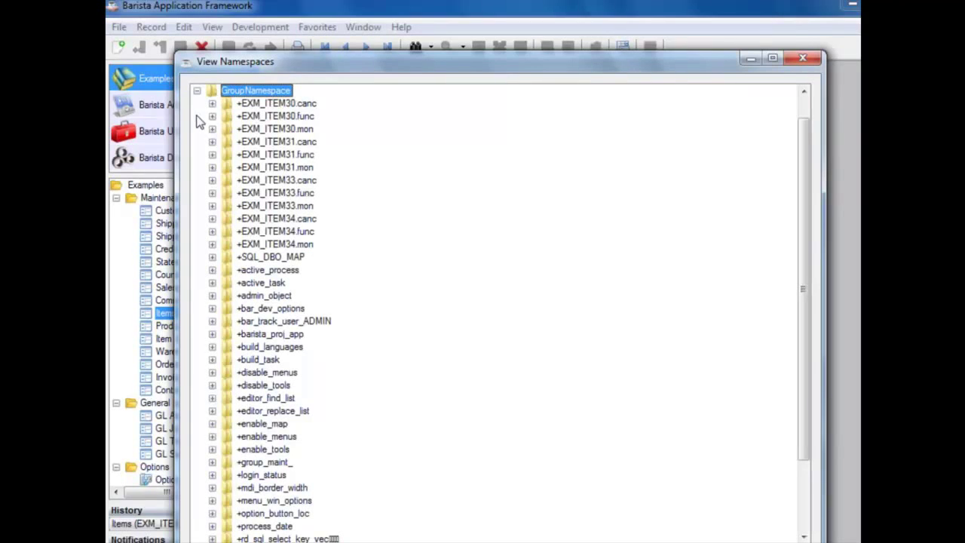
click(212, 270)
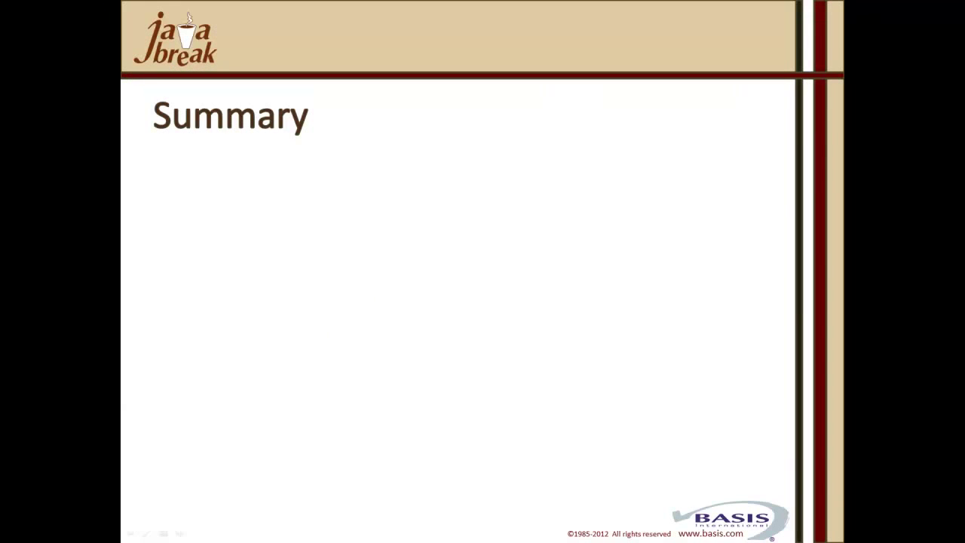
key(Right)
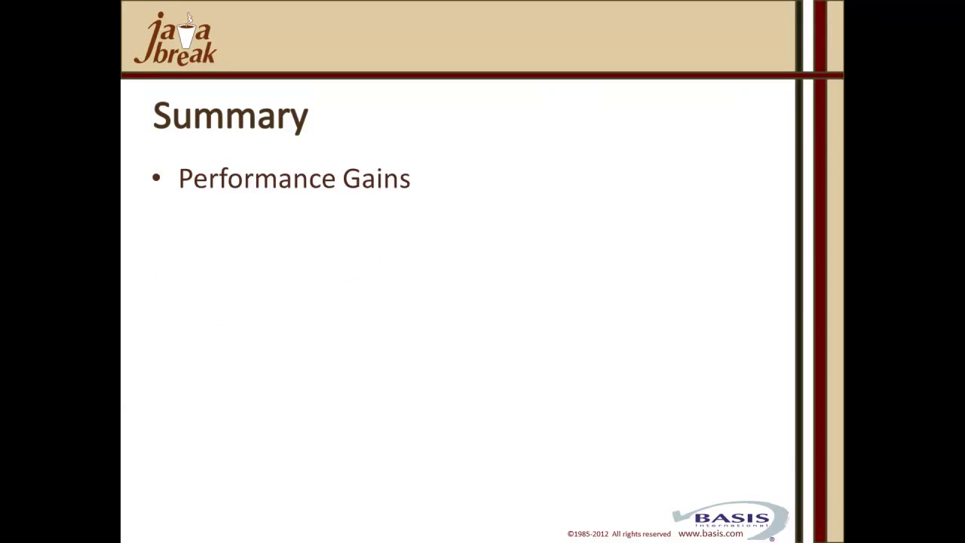
key(Right)
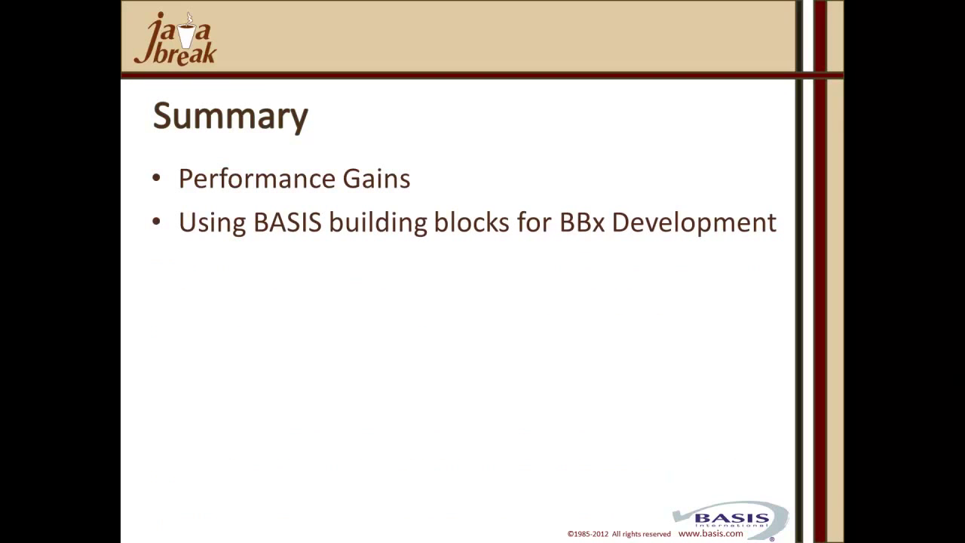
key(Right)
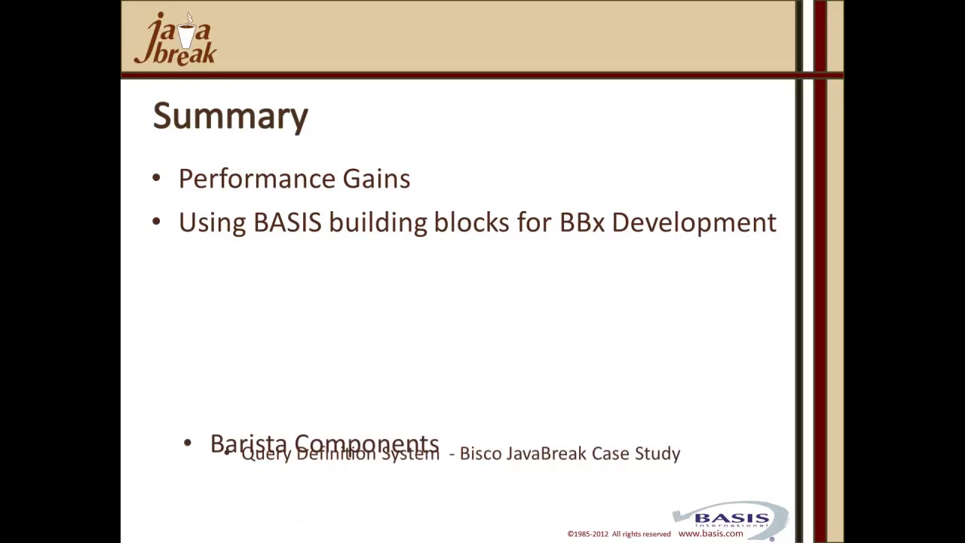
key(Right)
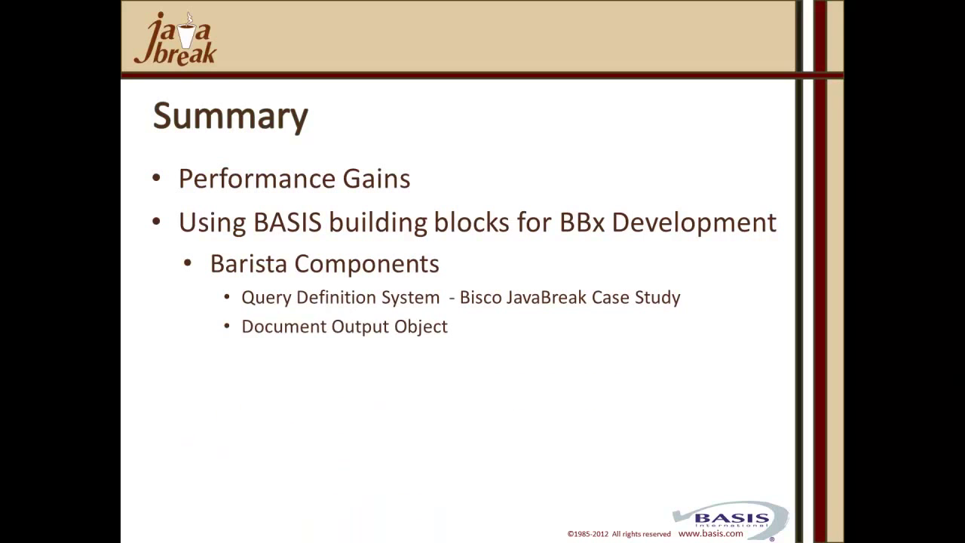
key(Right)
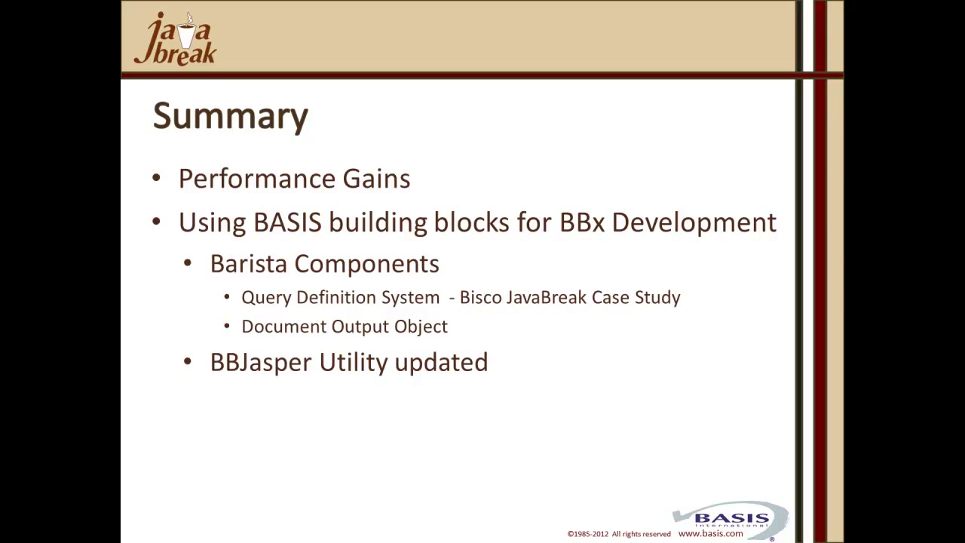
key(Right)
key(Right)
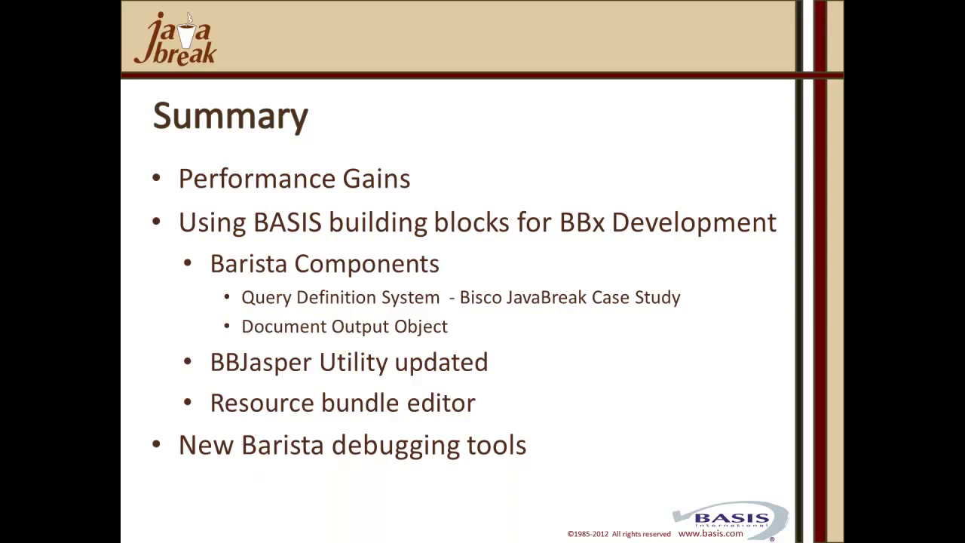